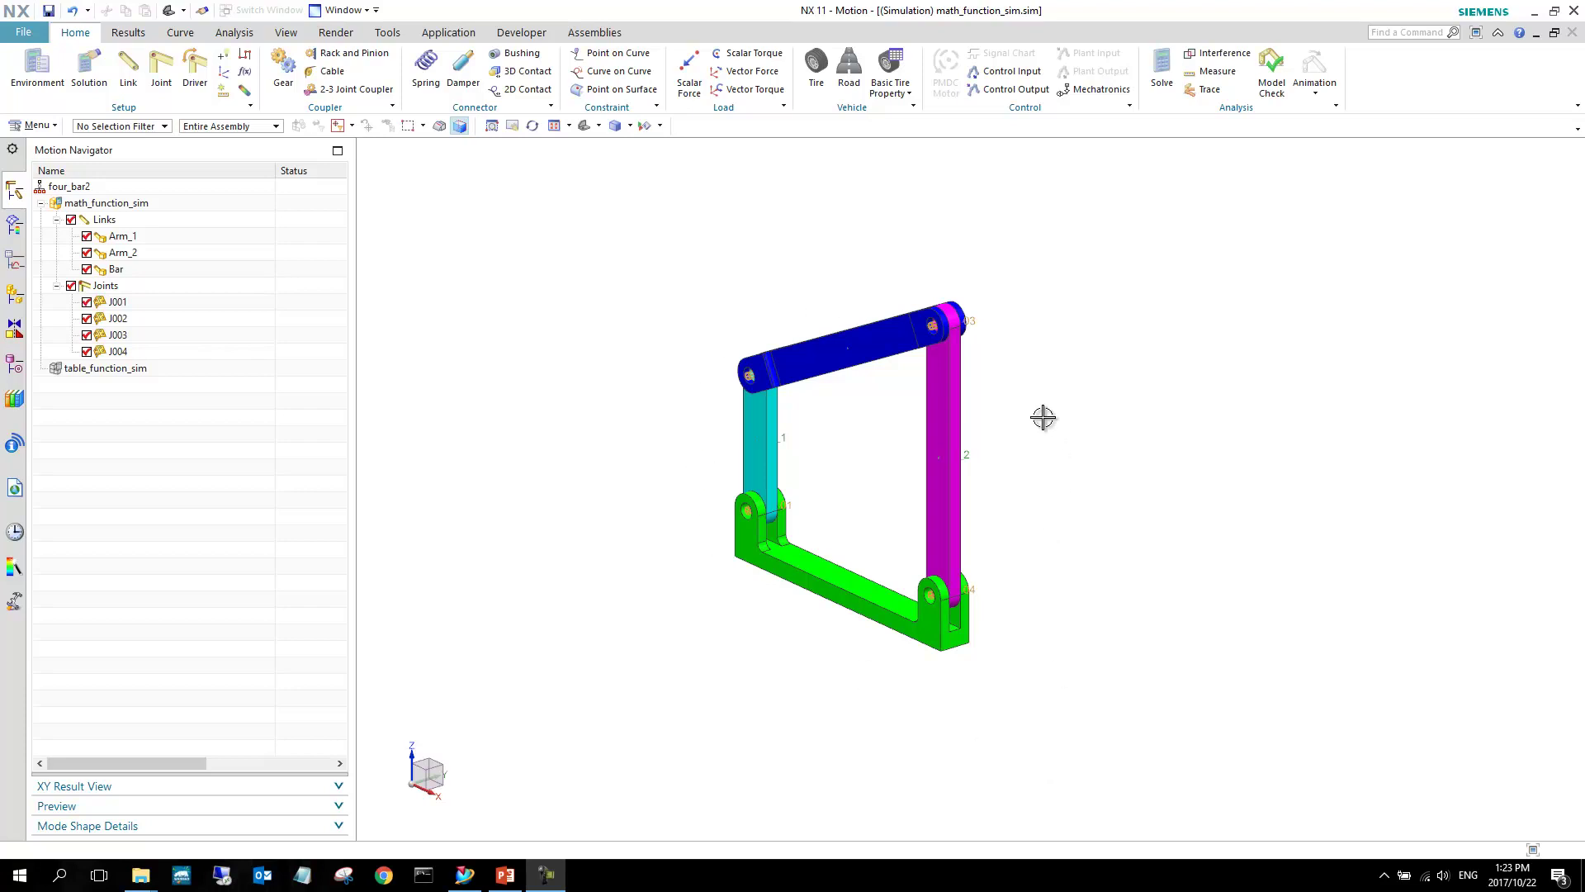
Orbit the four-bar linkage and inspect joints J003 and J001.
middle_click_drag(761, 501, 787, 496)
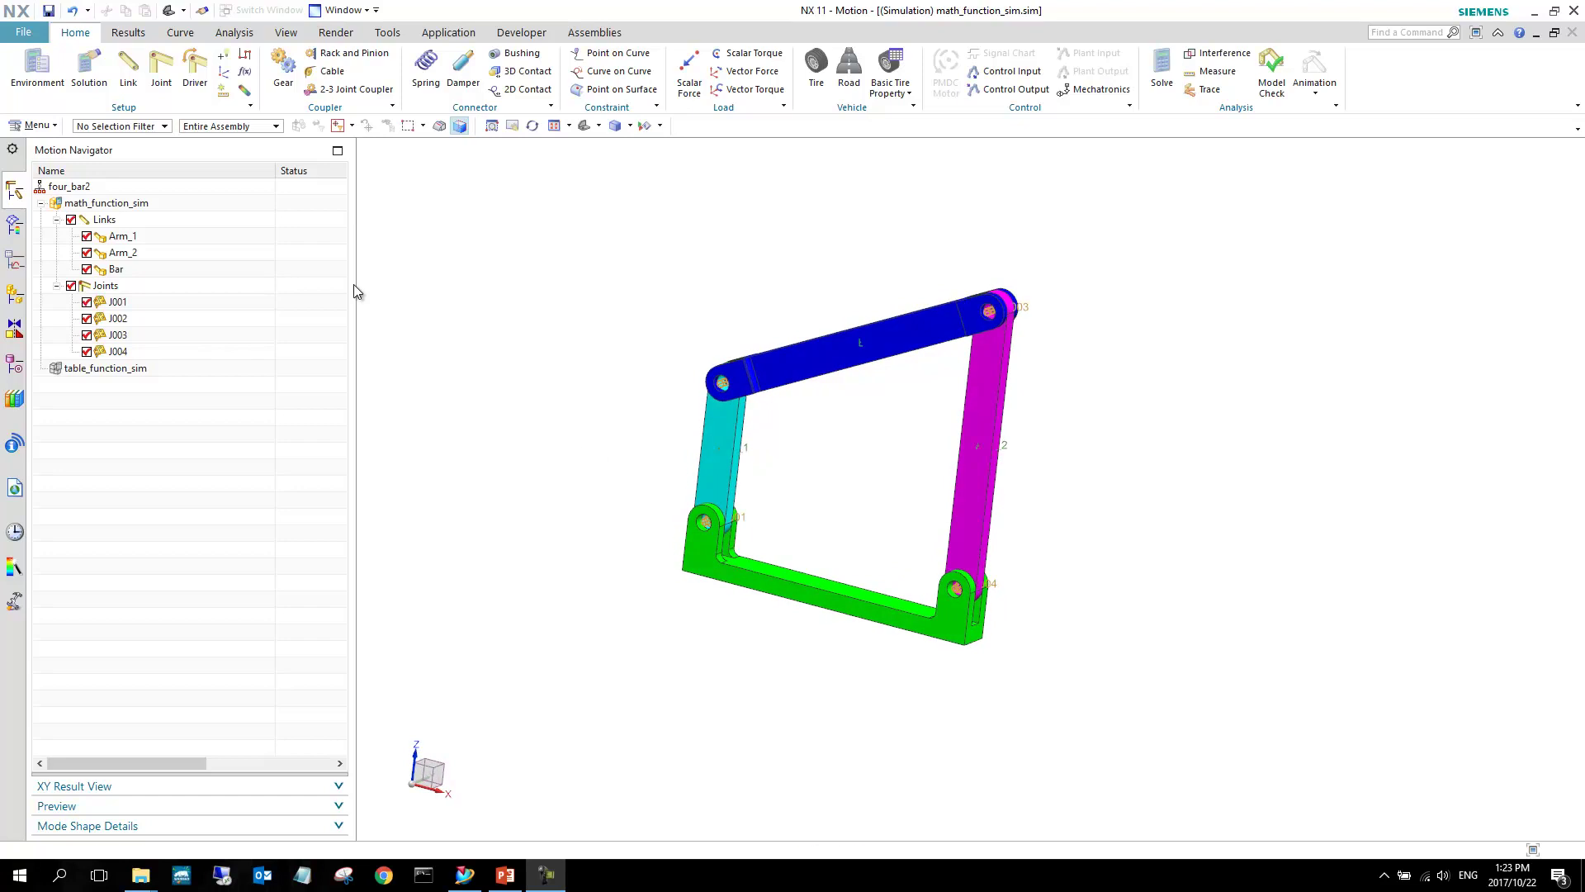
left_click(119, 335)
left_click(115, 386)
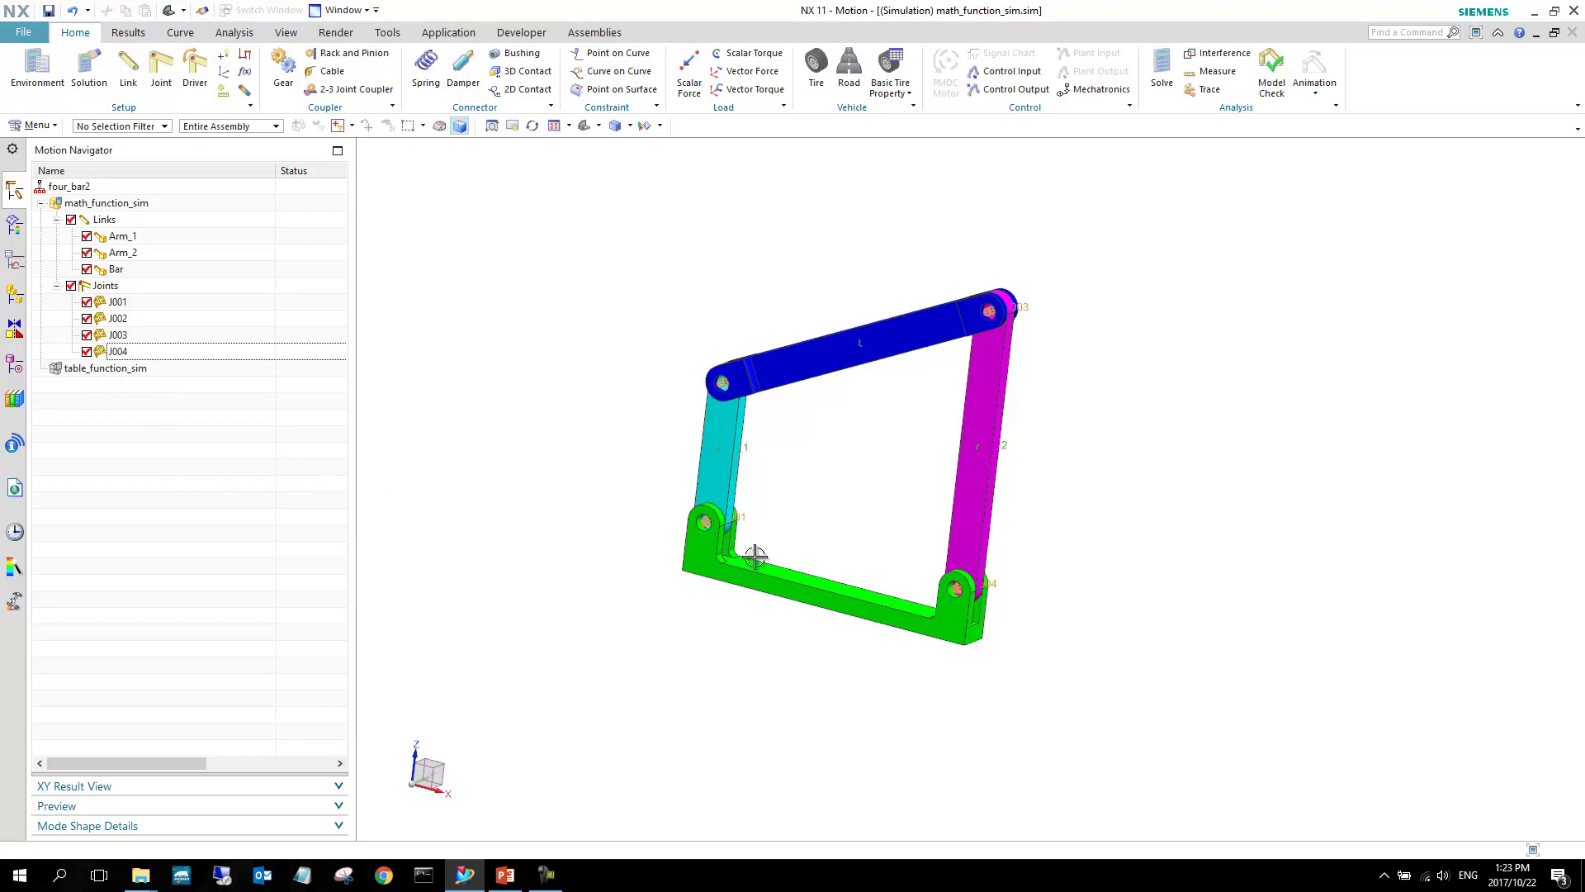
middle_click_drag(754, 556, 707, 568)
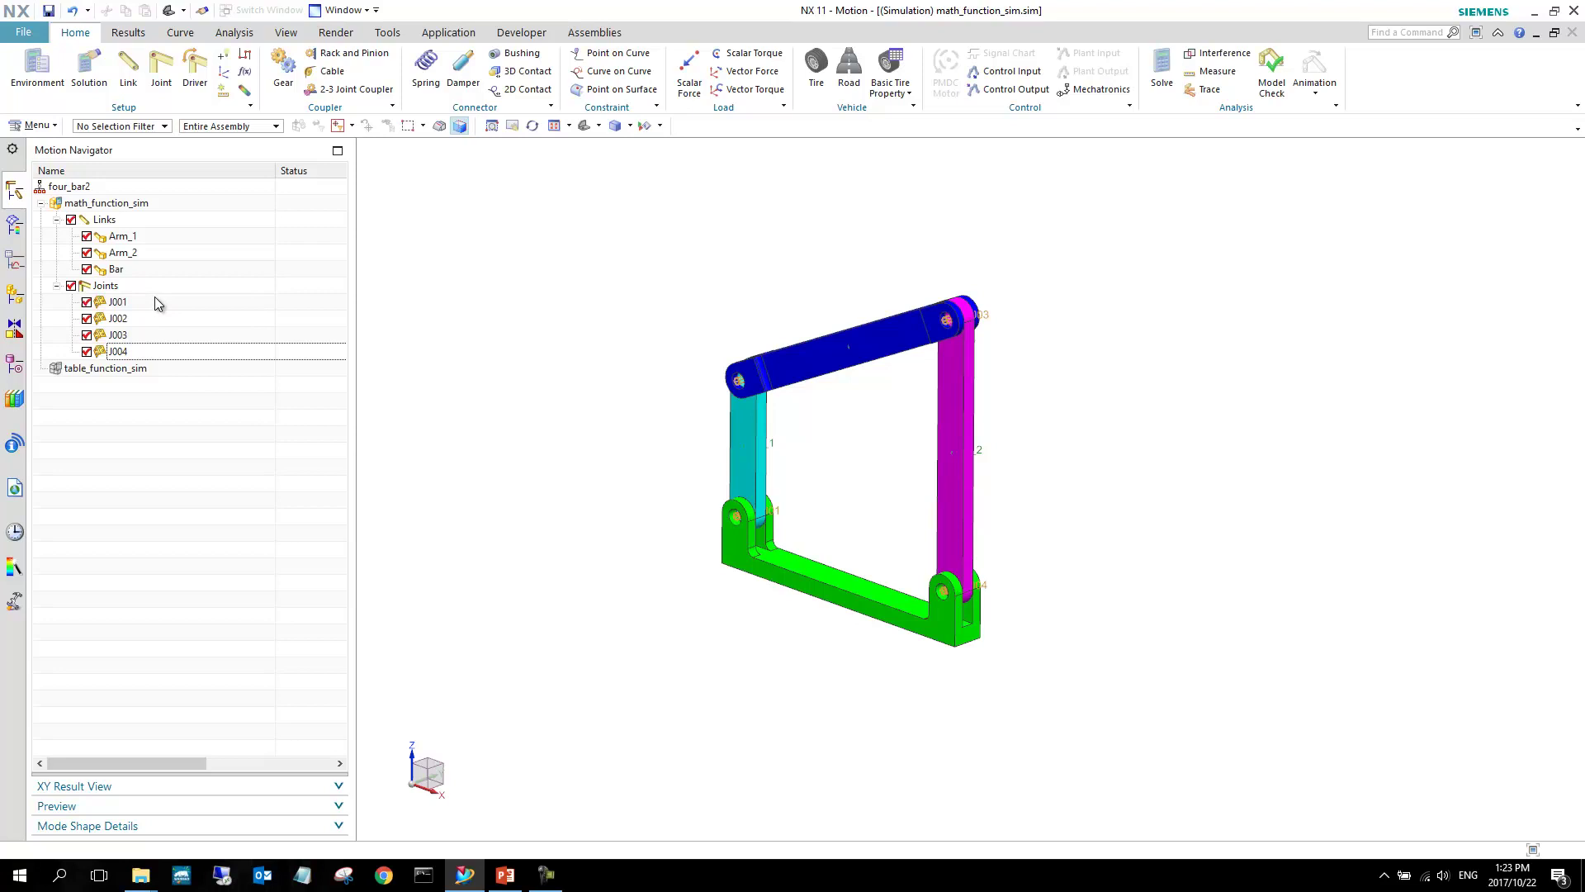
left_click(118, 302)
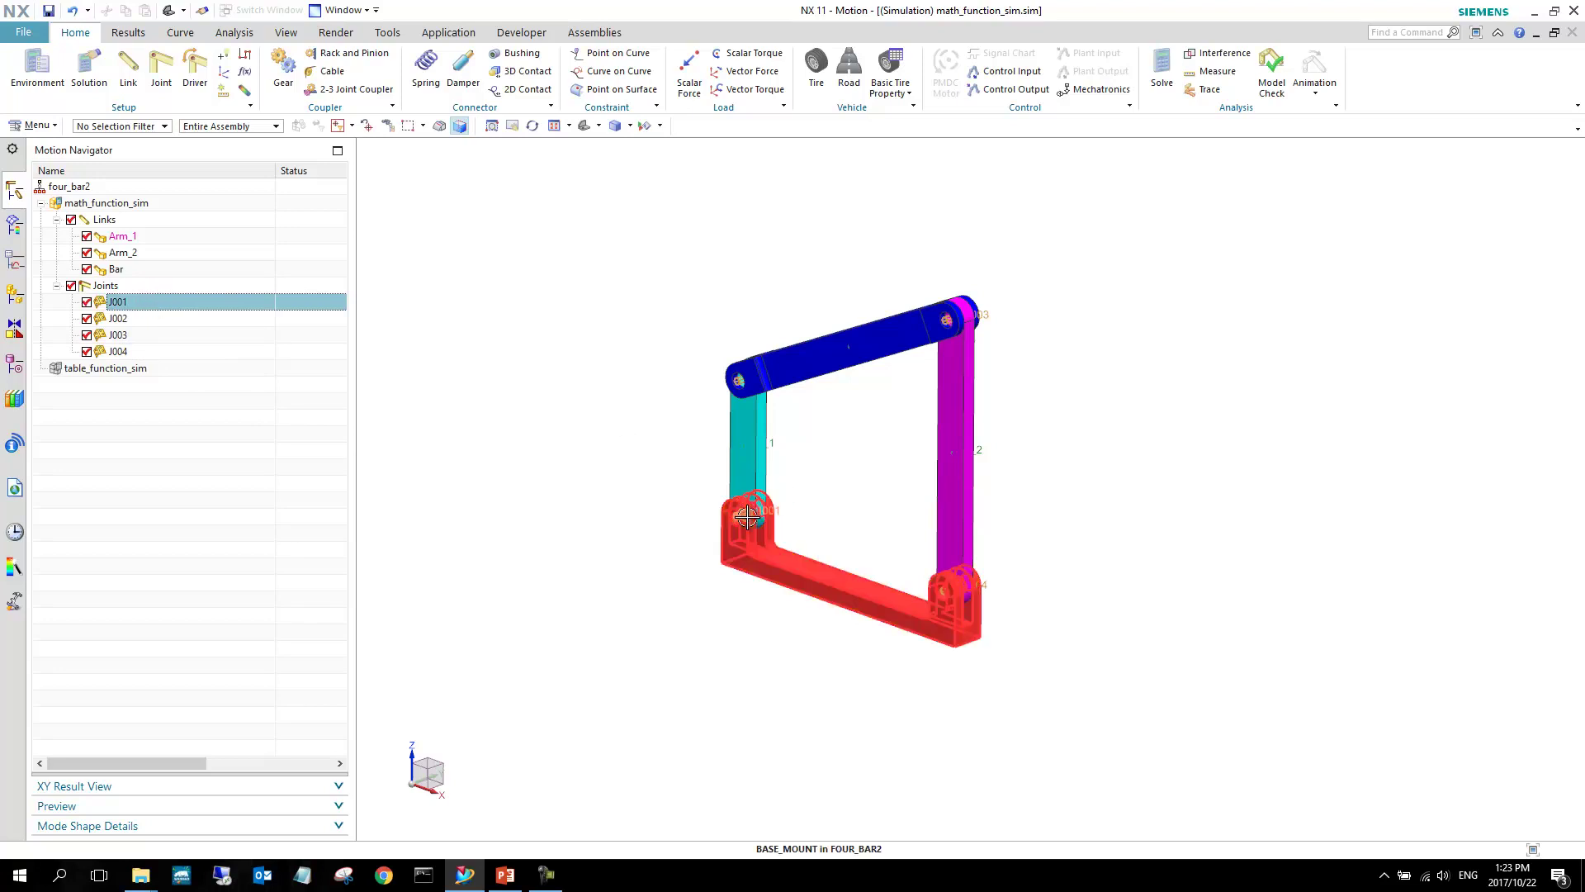
left_click(198, 488)
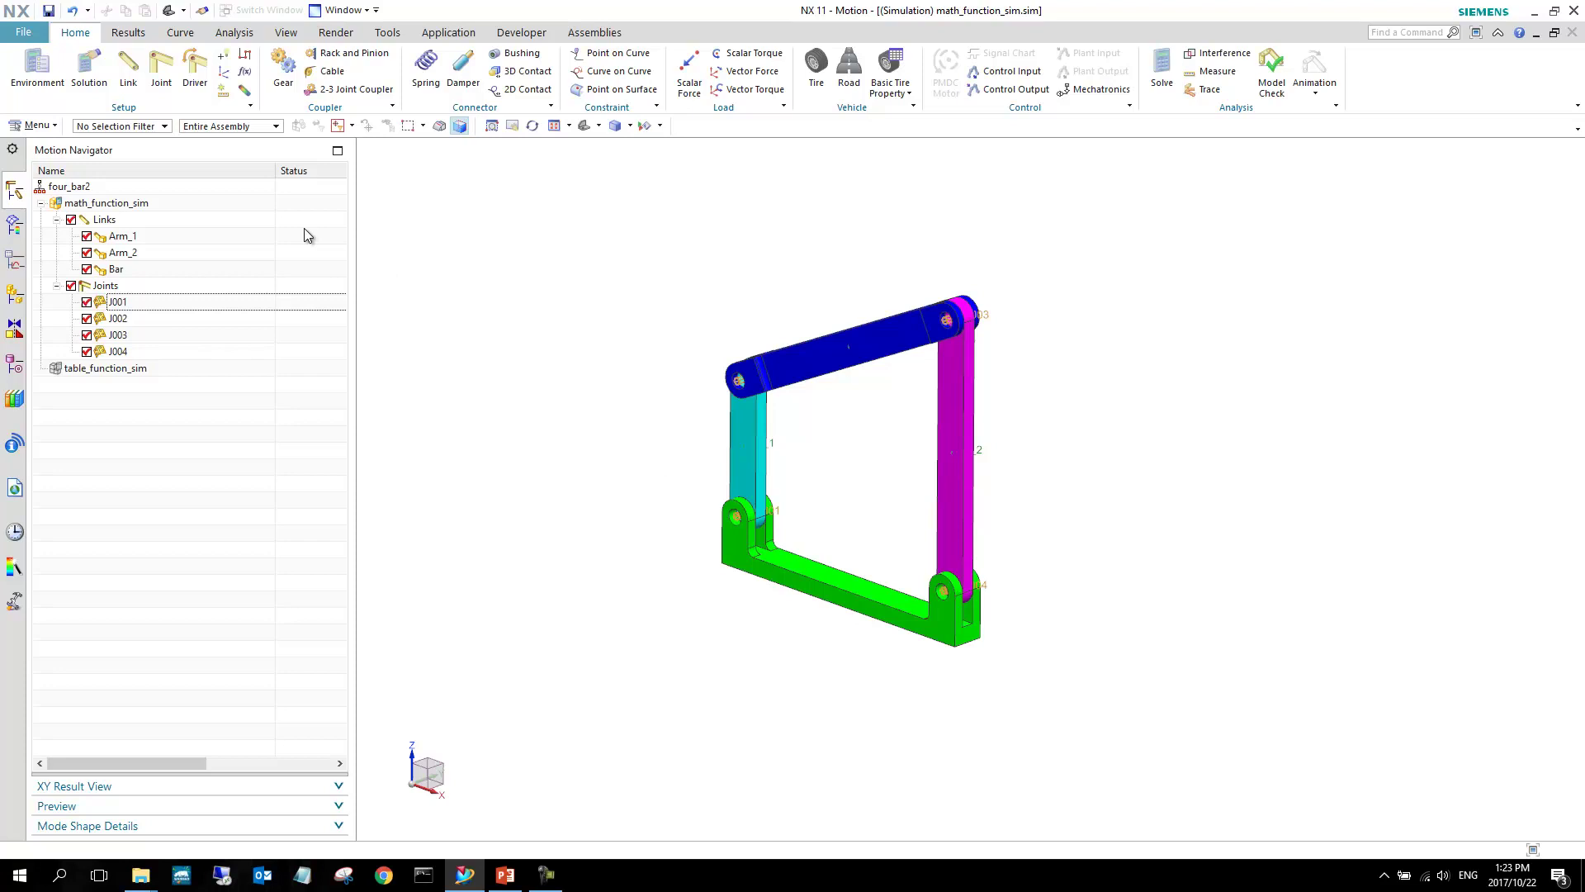
Create a joint driver on J001 with Function rotation and Displacement data type.
left_click(148, 304)
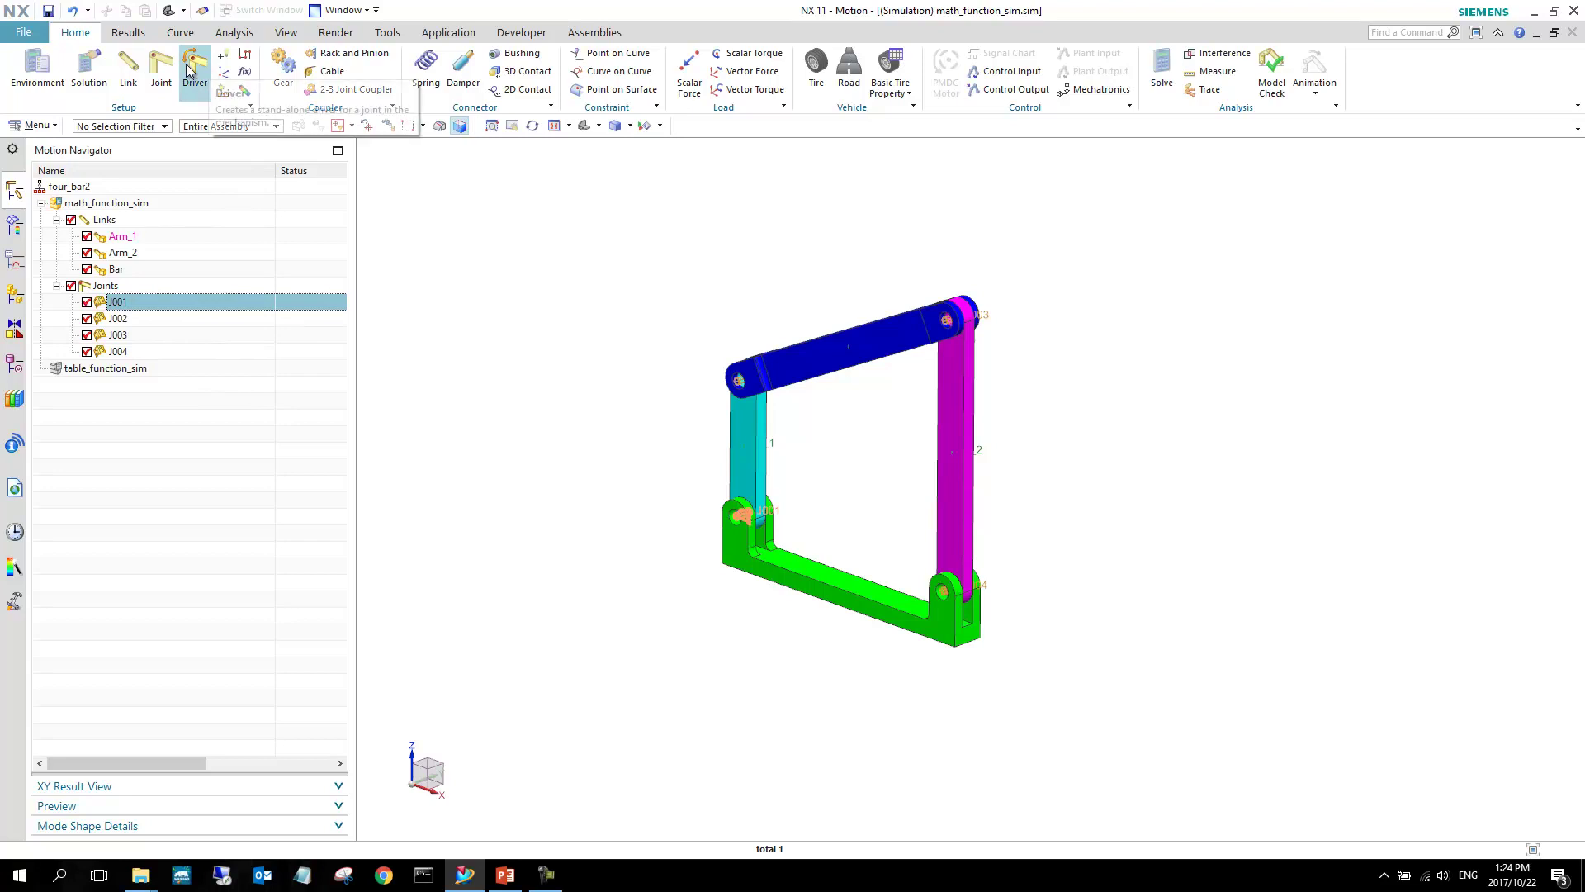
left_click(212, 429)
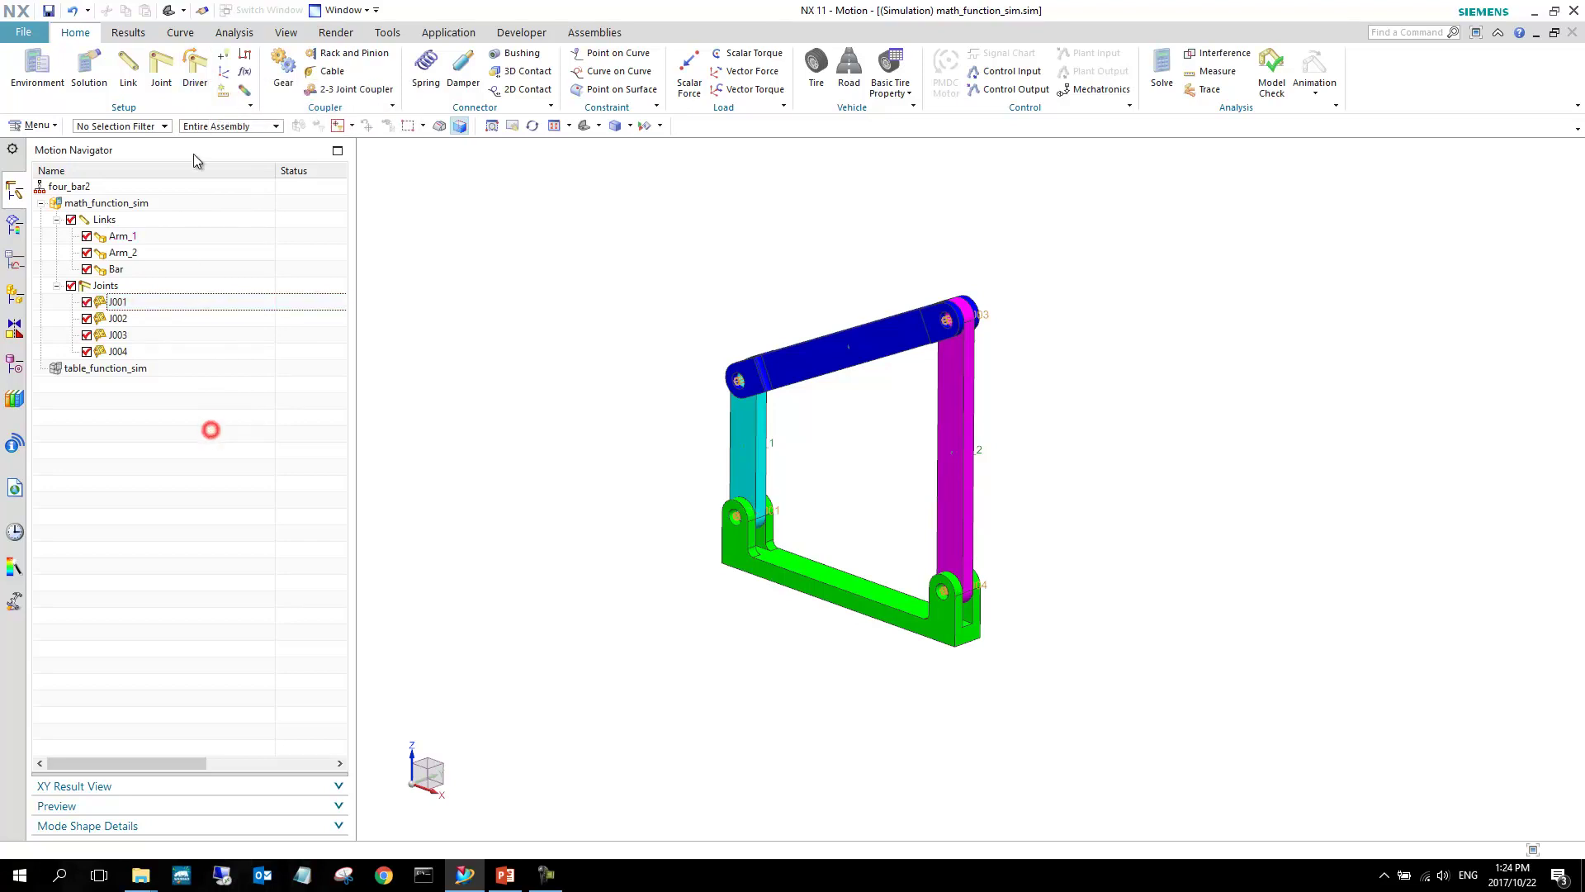
left_click(196, 87)
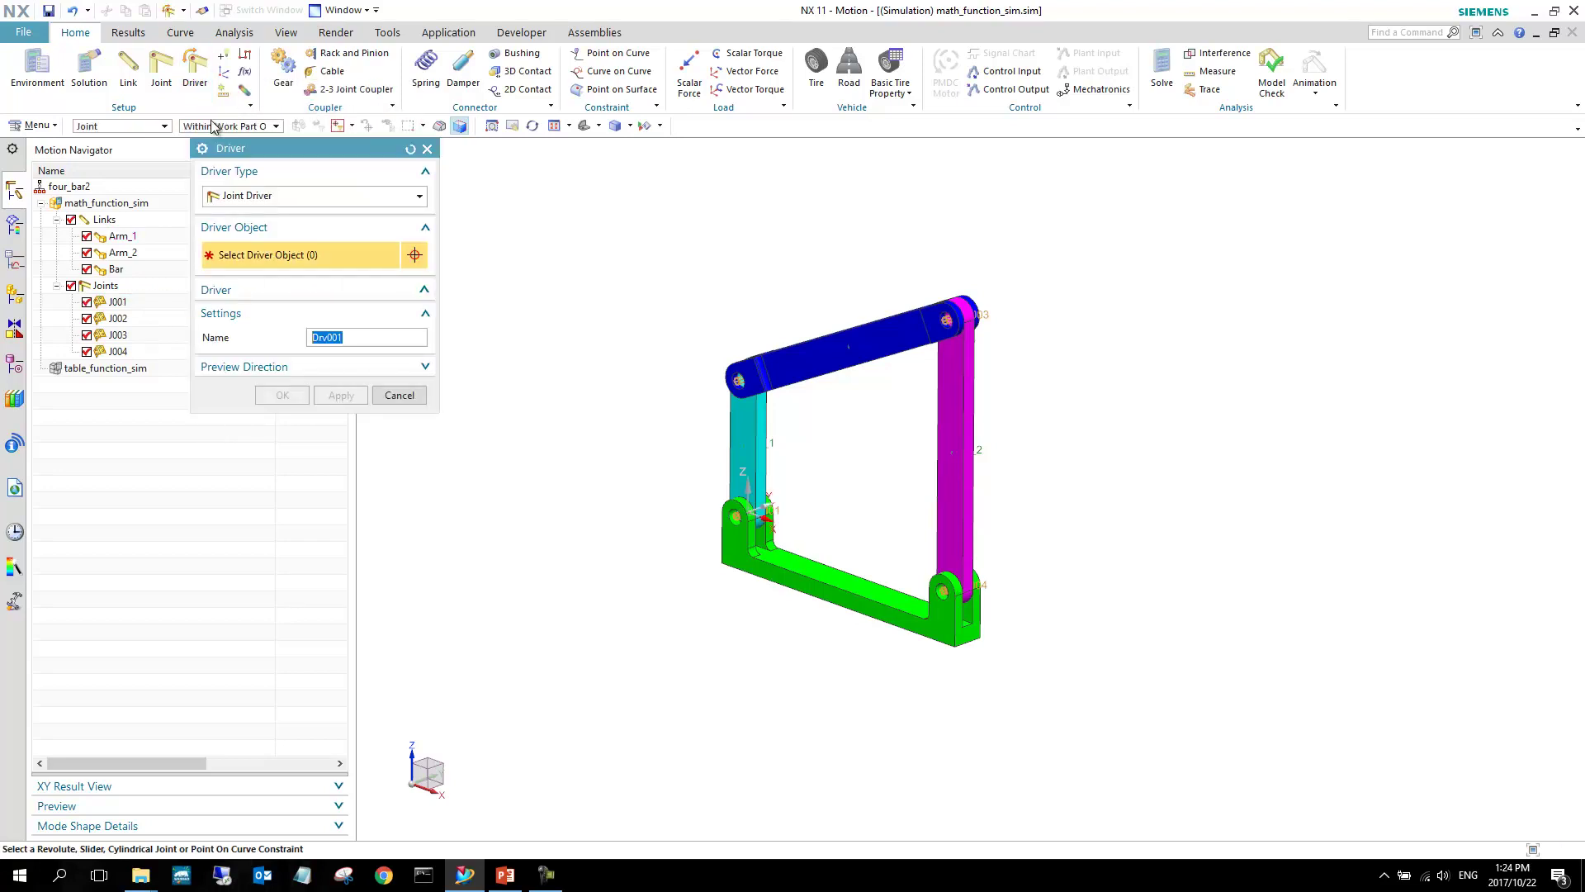
left_click_drag(275, 140, 463, 155)
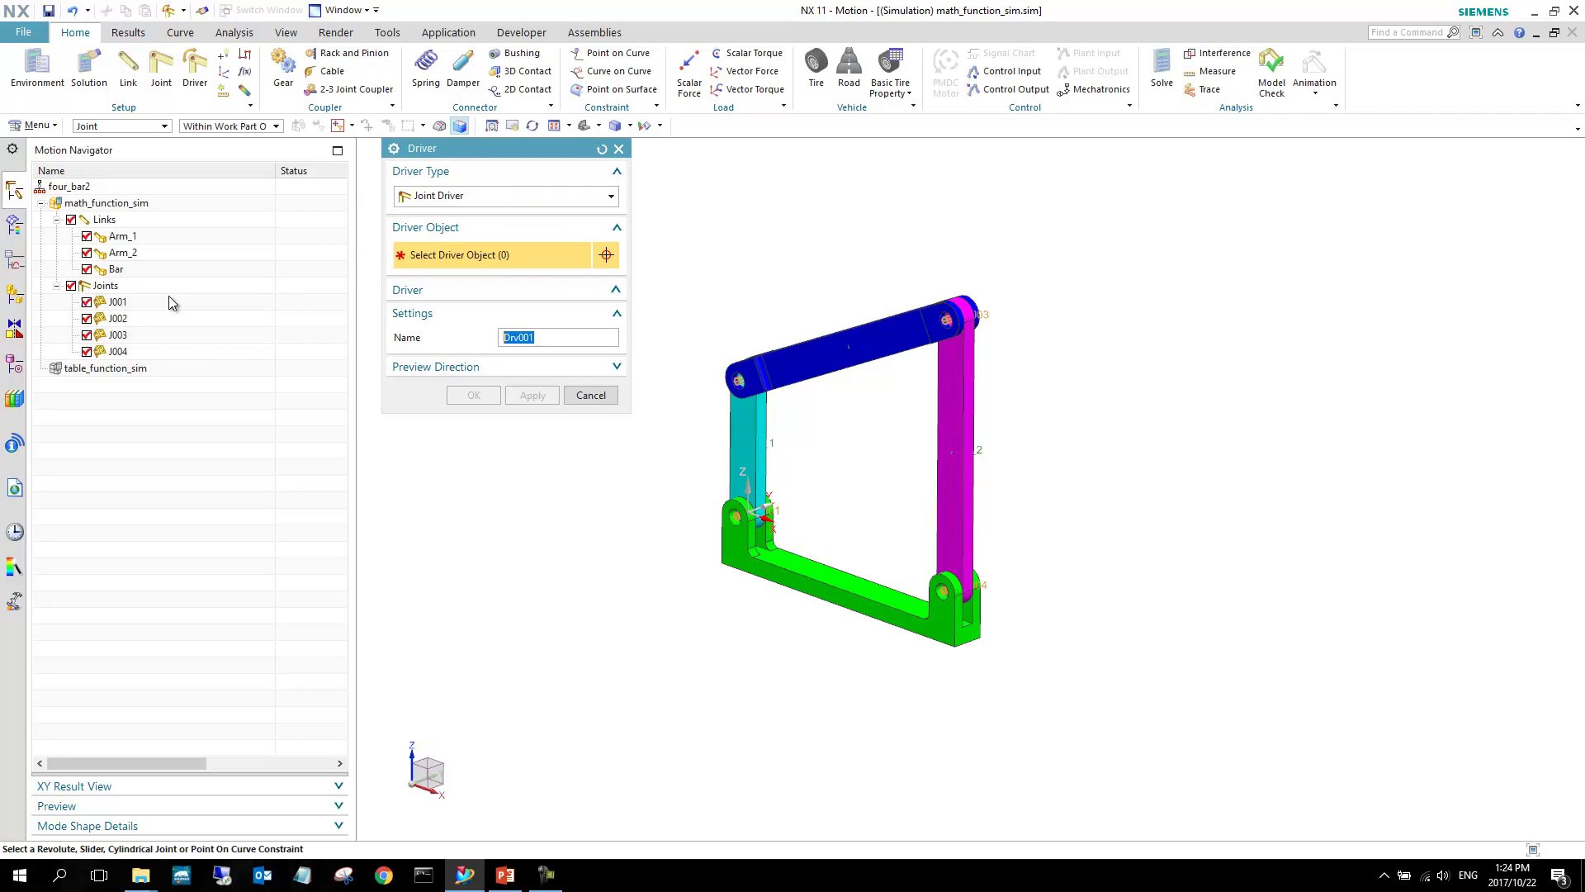
left_click(118, 302)
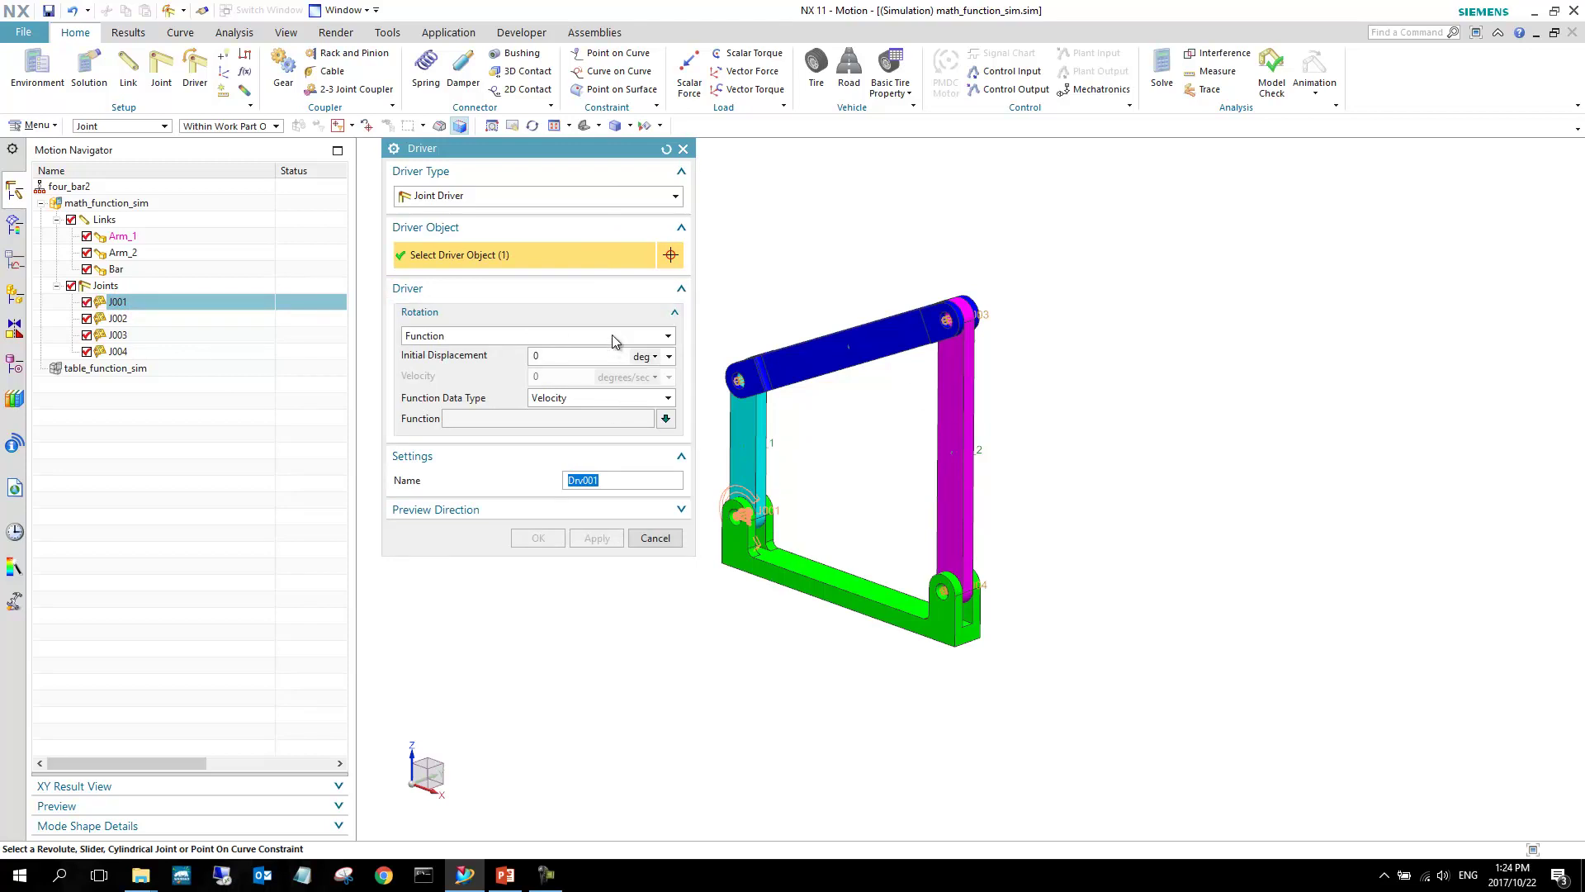
left_click(586, 398)
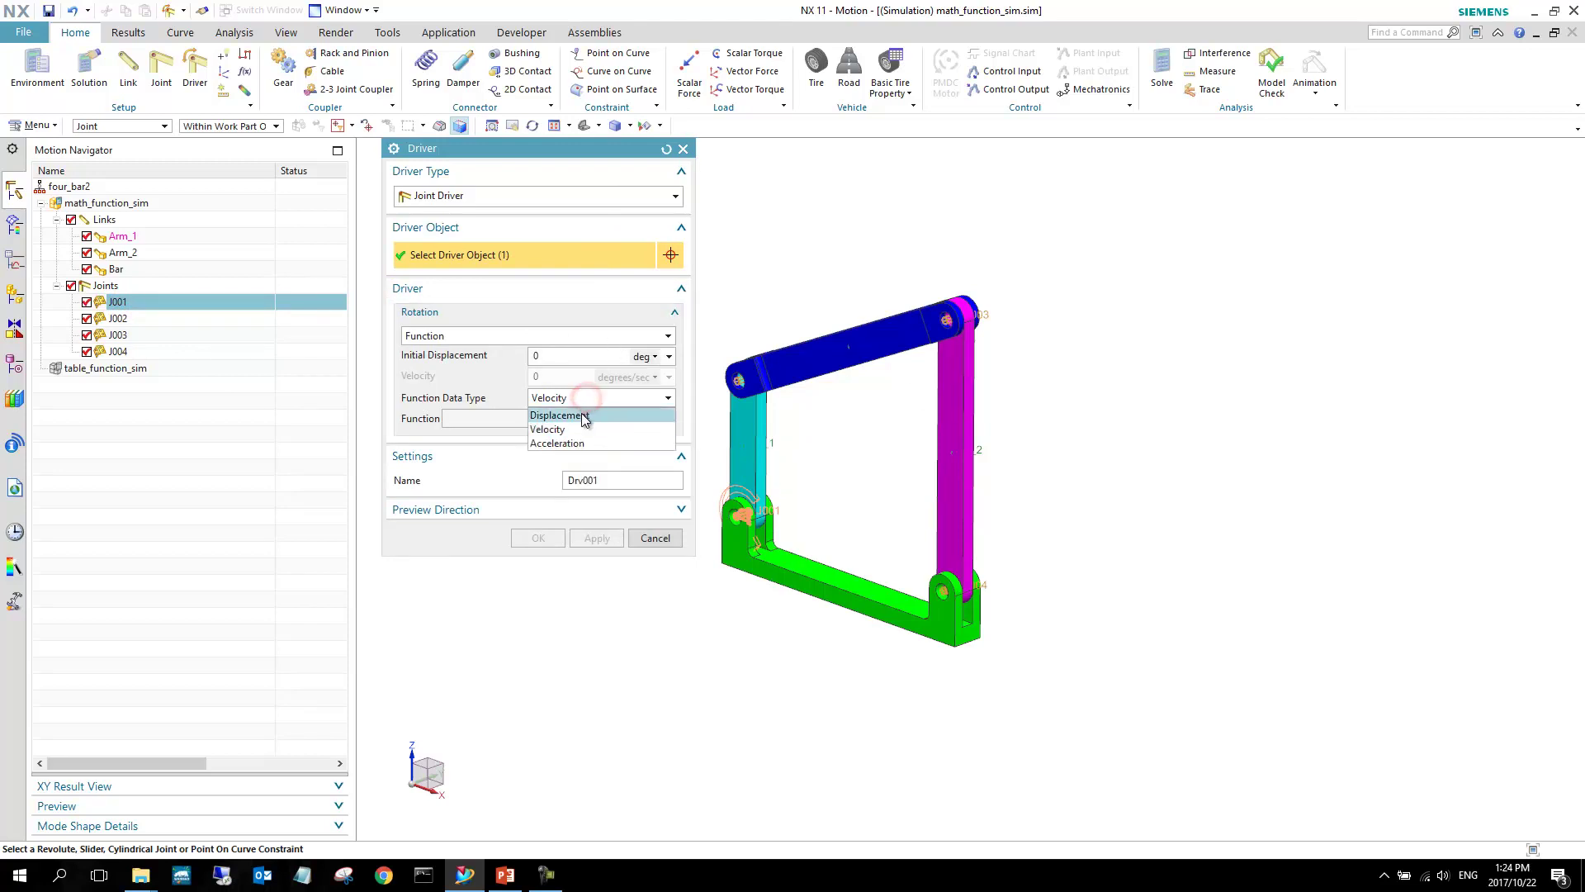
left_click(583, 415)
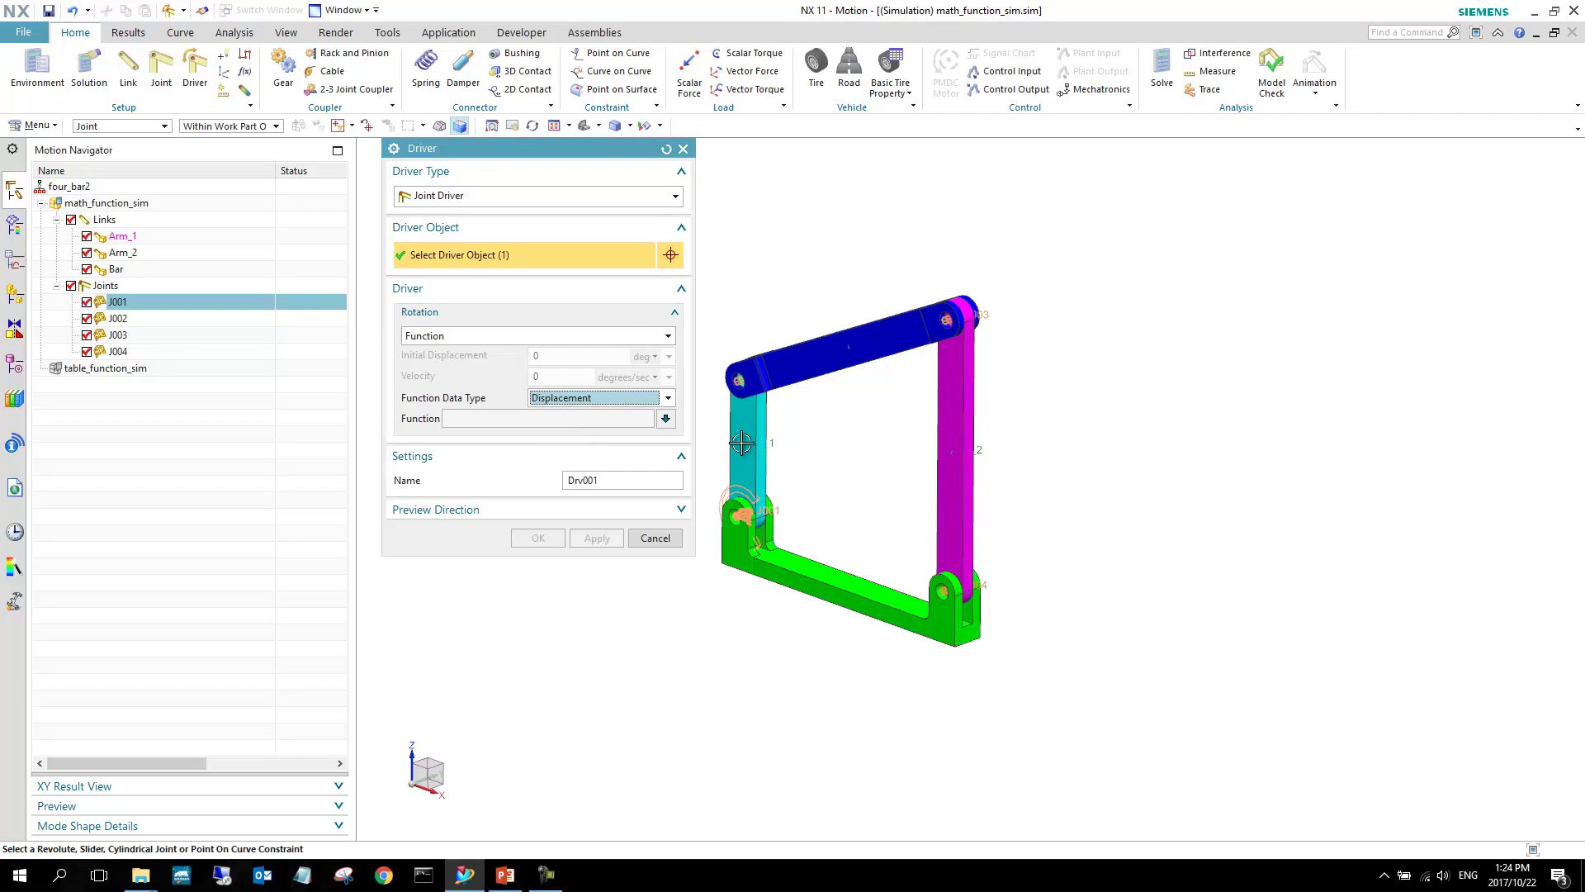
left_click(666, 419)
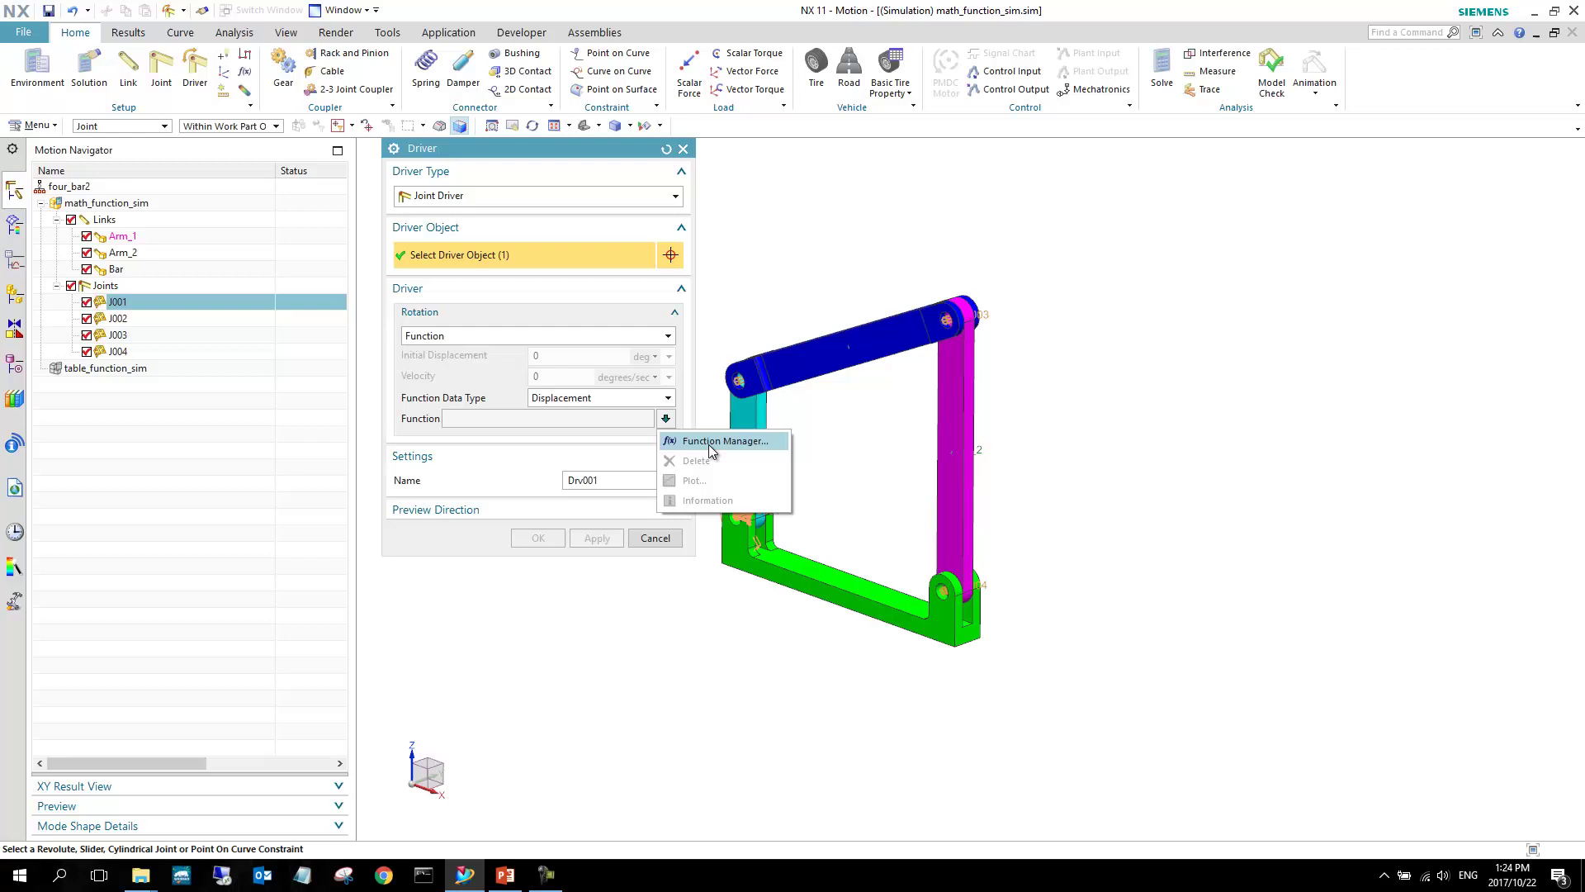
Bring up the XY Function Manager for the J001 driver's function and reposition it.
left_click(709, 442)
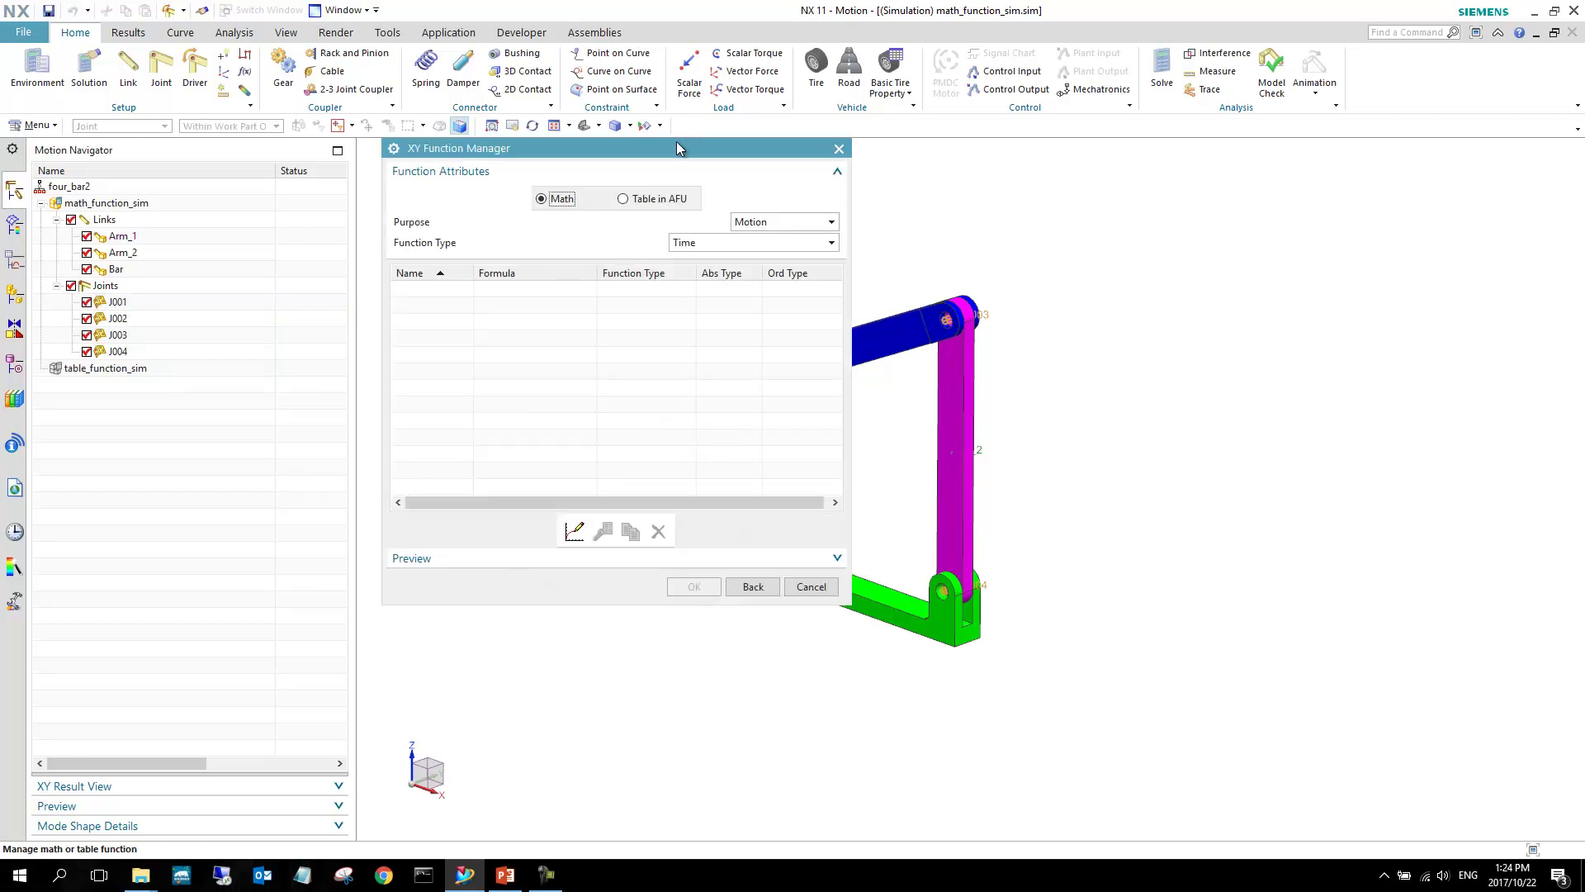
left_click_drag(673, 148, 635, 149)
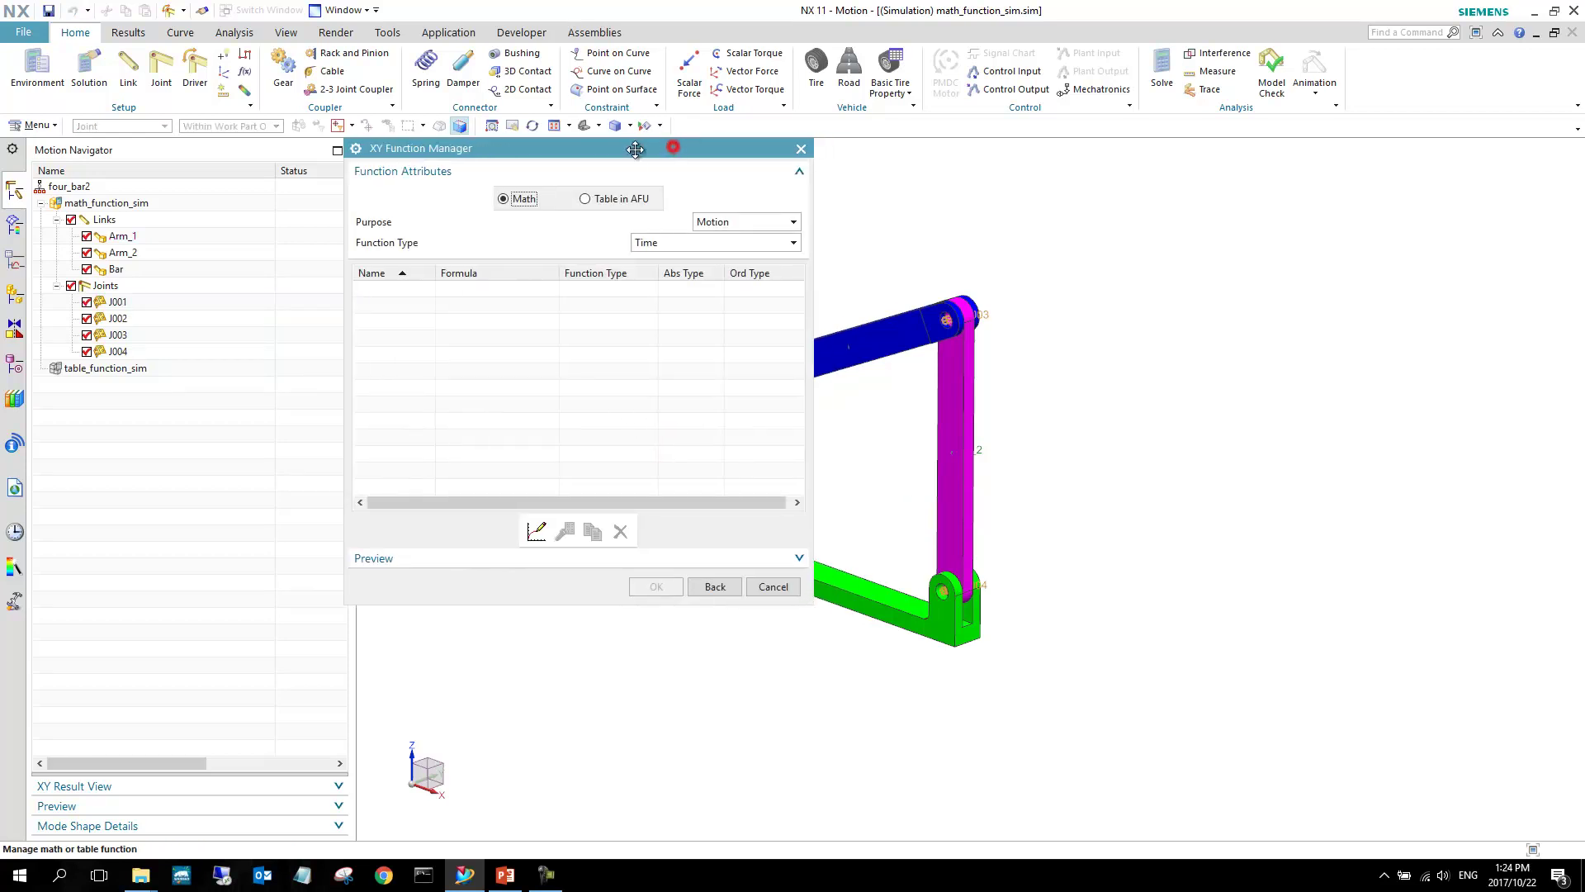
Create a new math function and insert STEP from the Motion-Functions category.
left_click(536, 534)
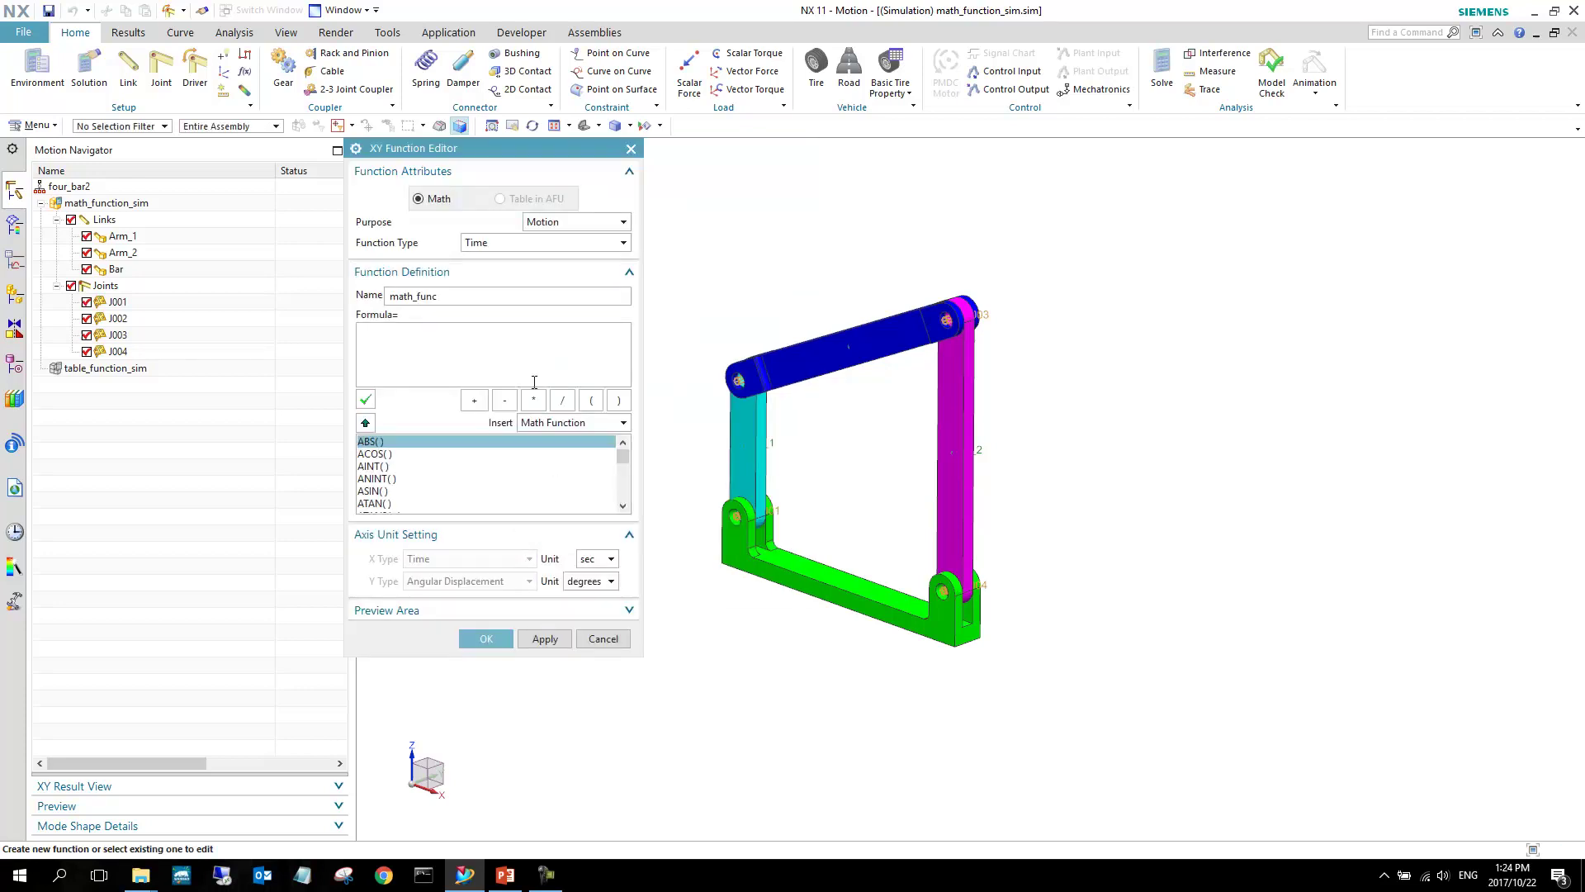
left_click(621, 422)
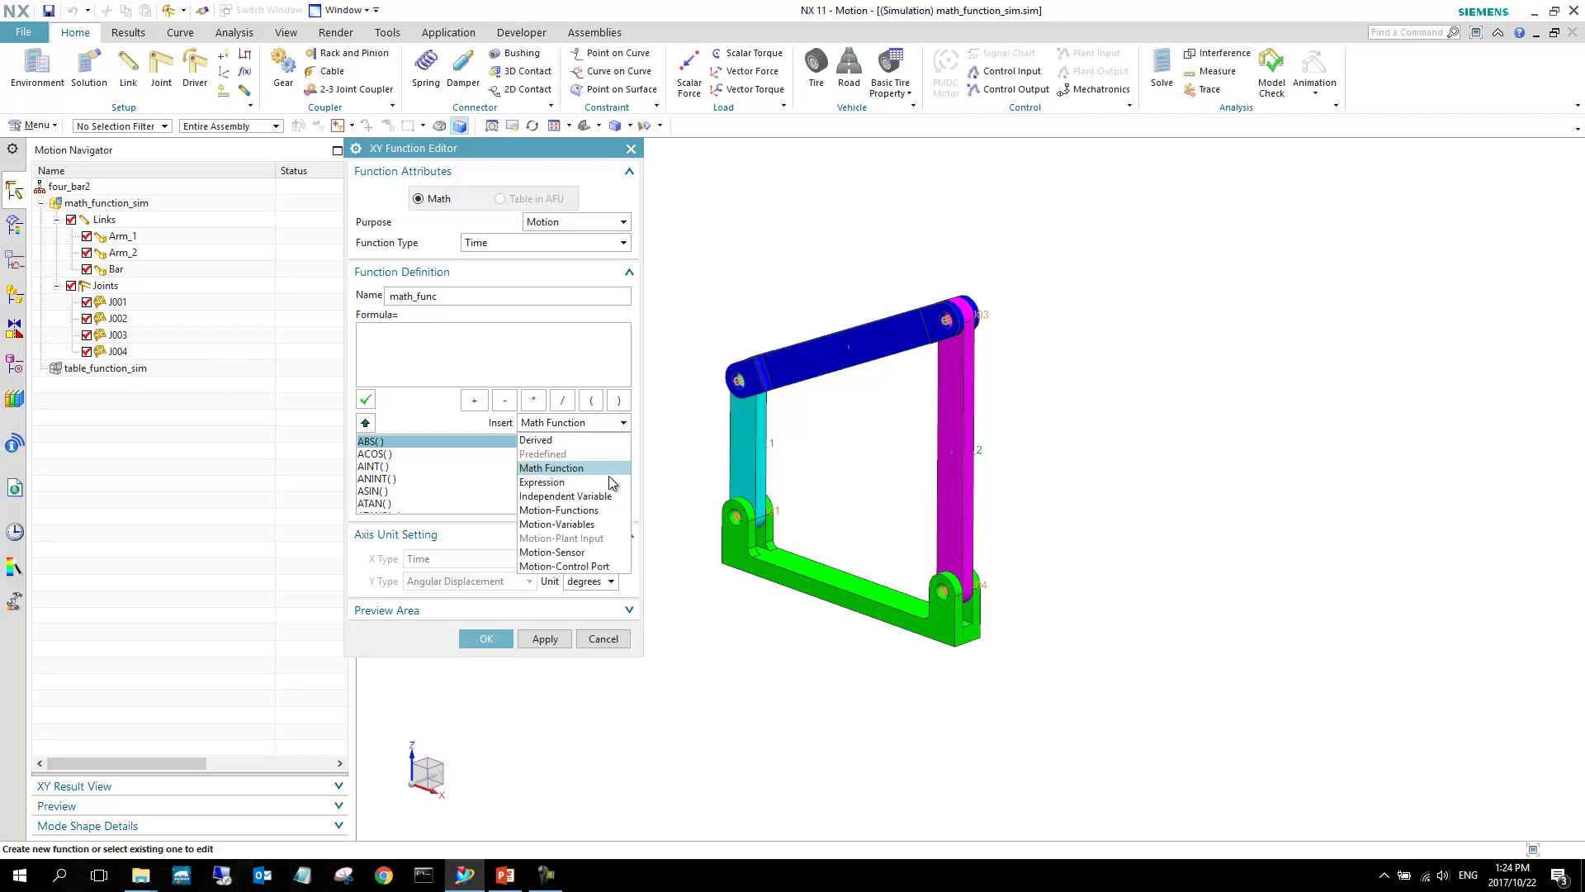
left_click(605, 423)
mouse_move(623, 456)
left_mouse_down()
mouse_move(623, 475)
mouse_move(623, 459)
left_mouse_up()
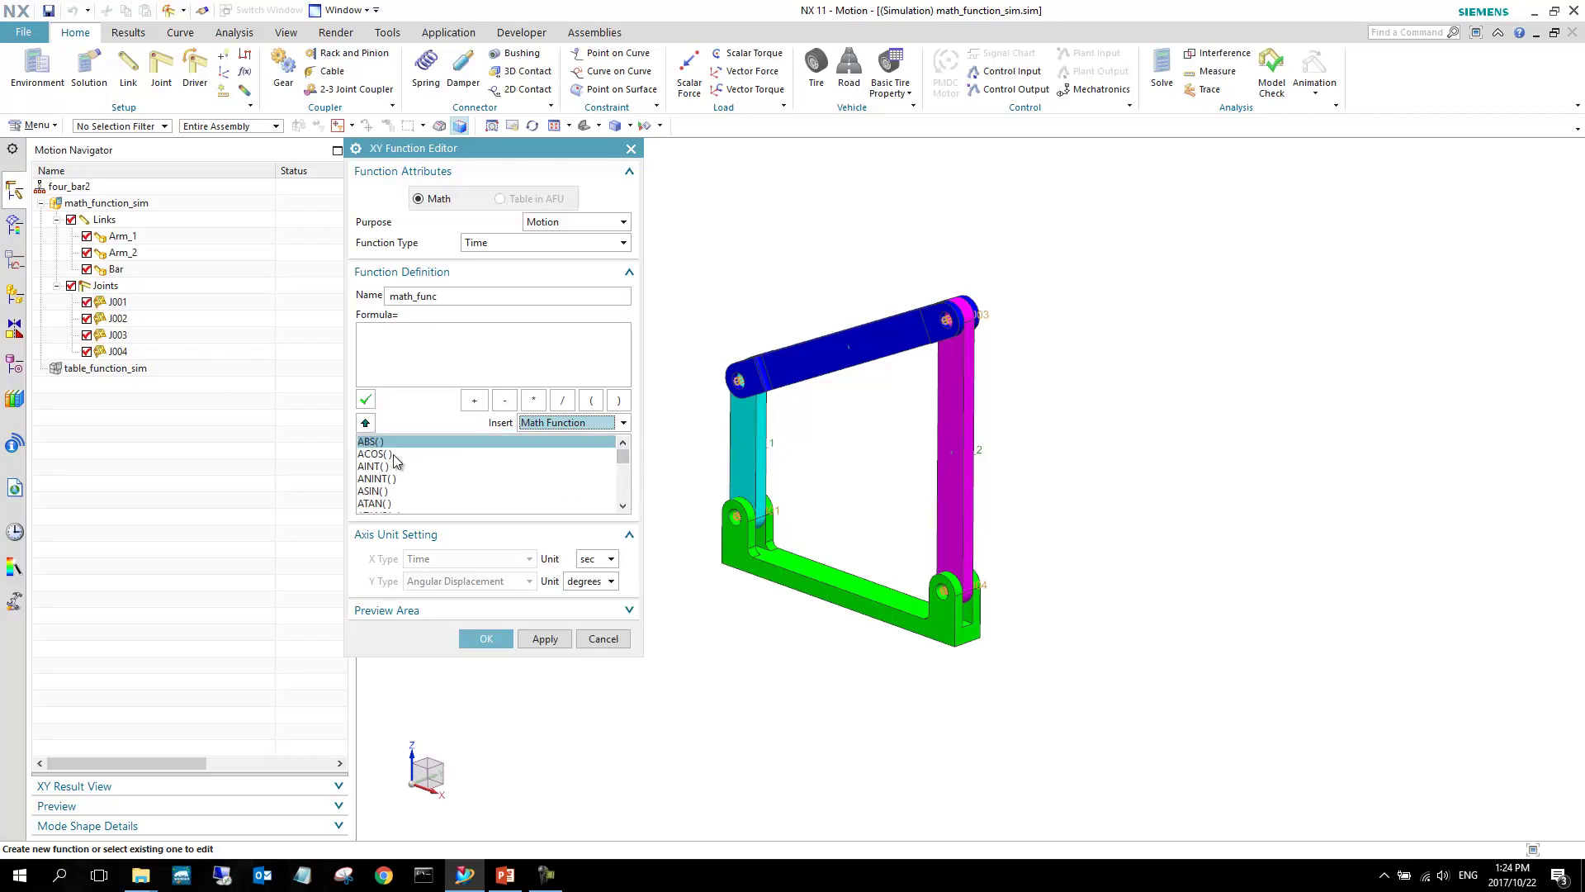
left_click(612, 424)
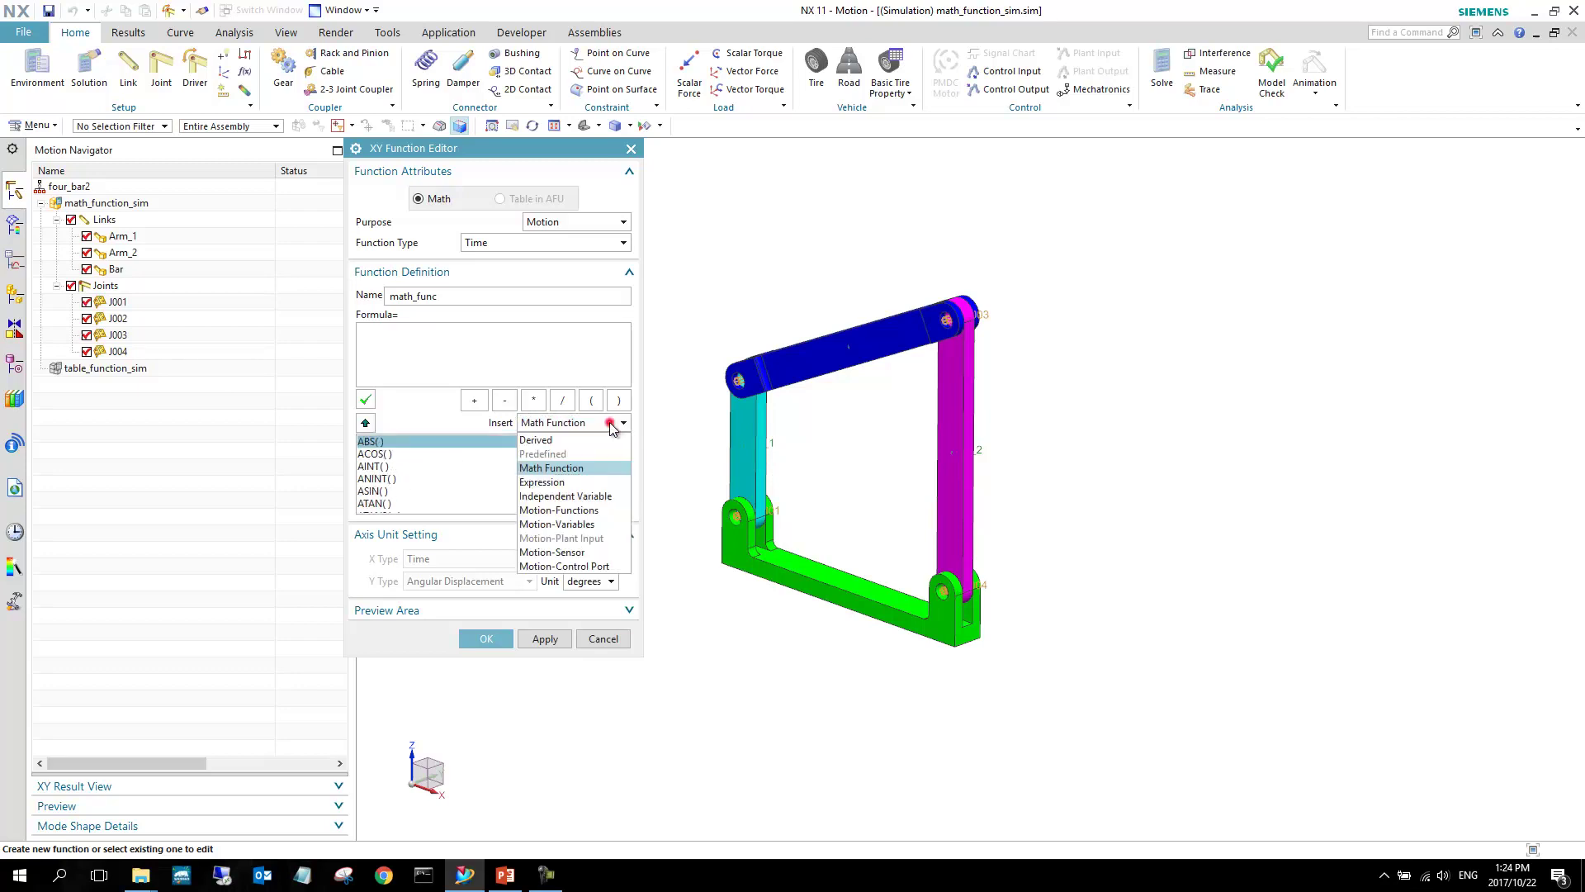
left_click(593, 511)
scroll(606, 470, "down", 2)
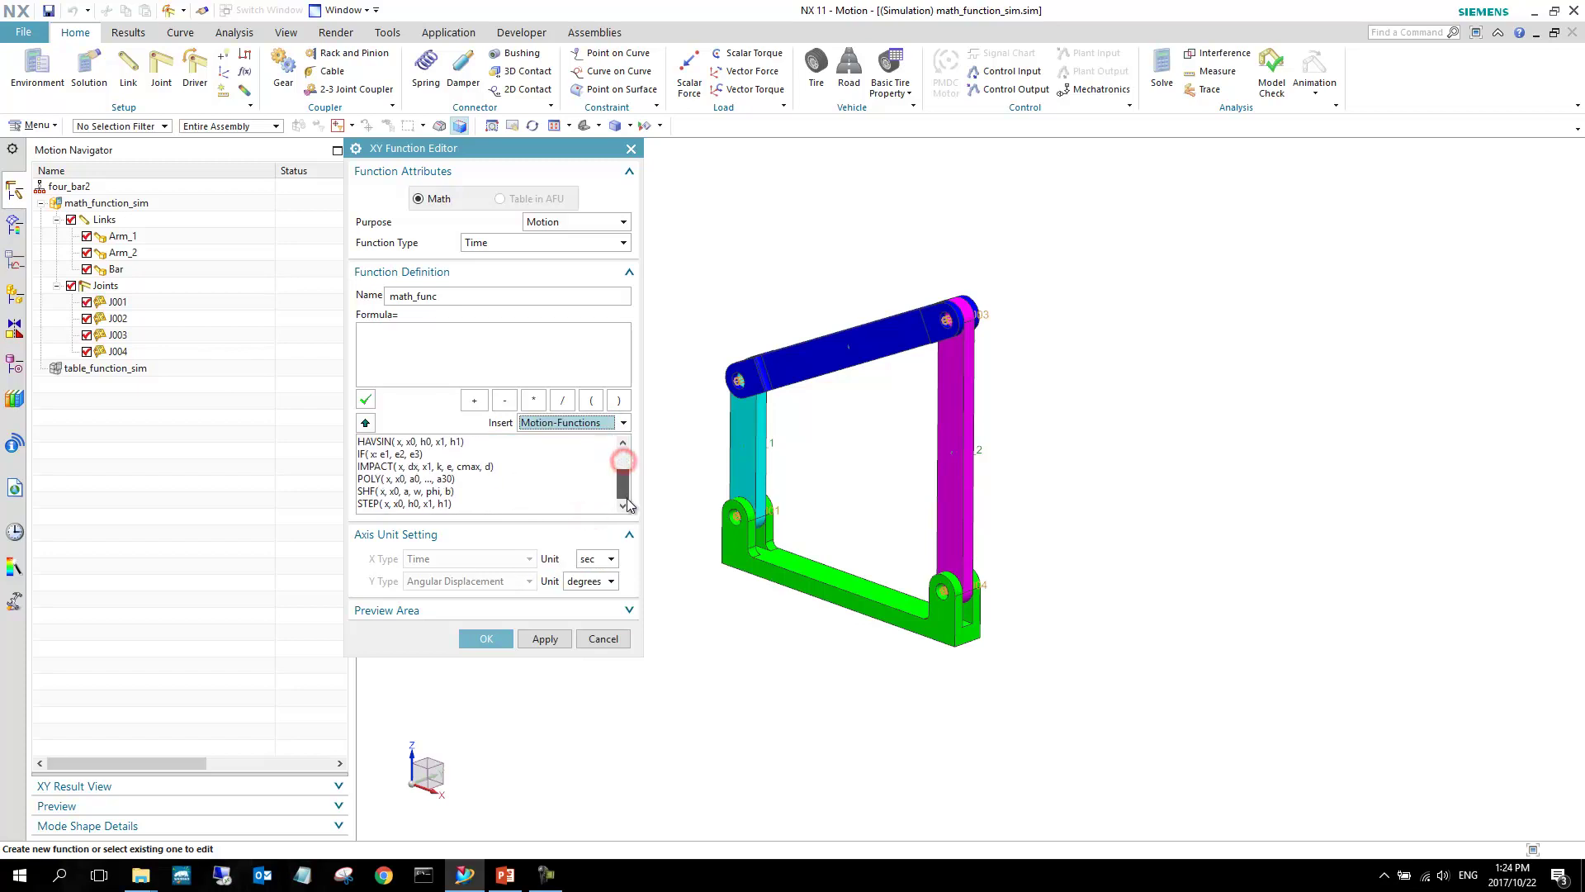
double_click(411, 503)
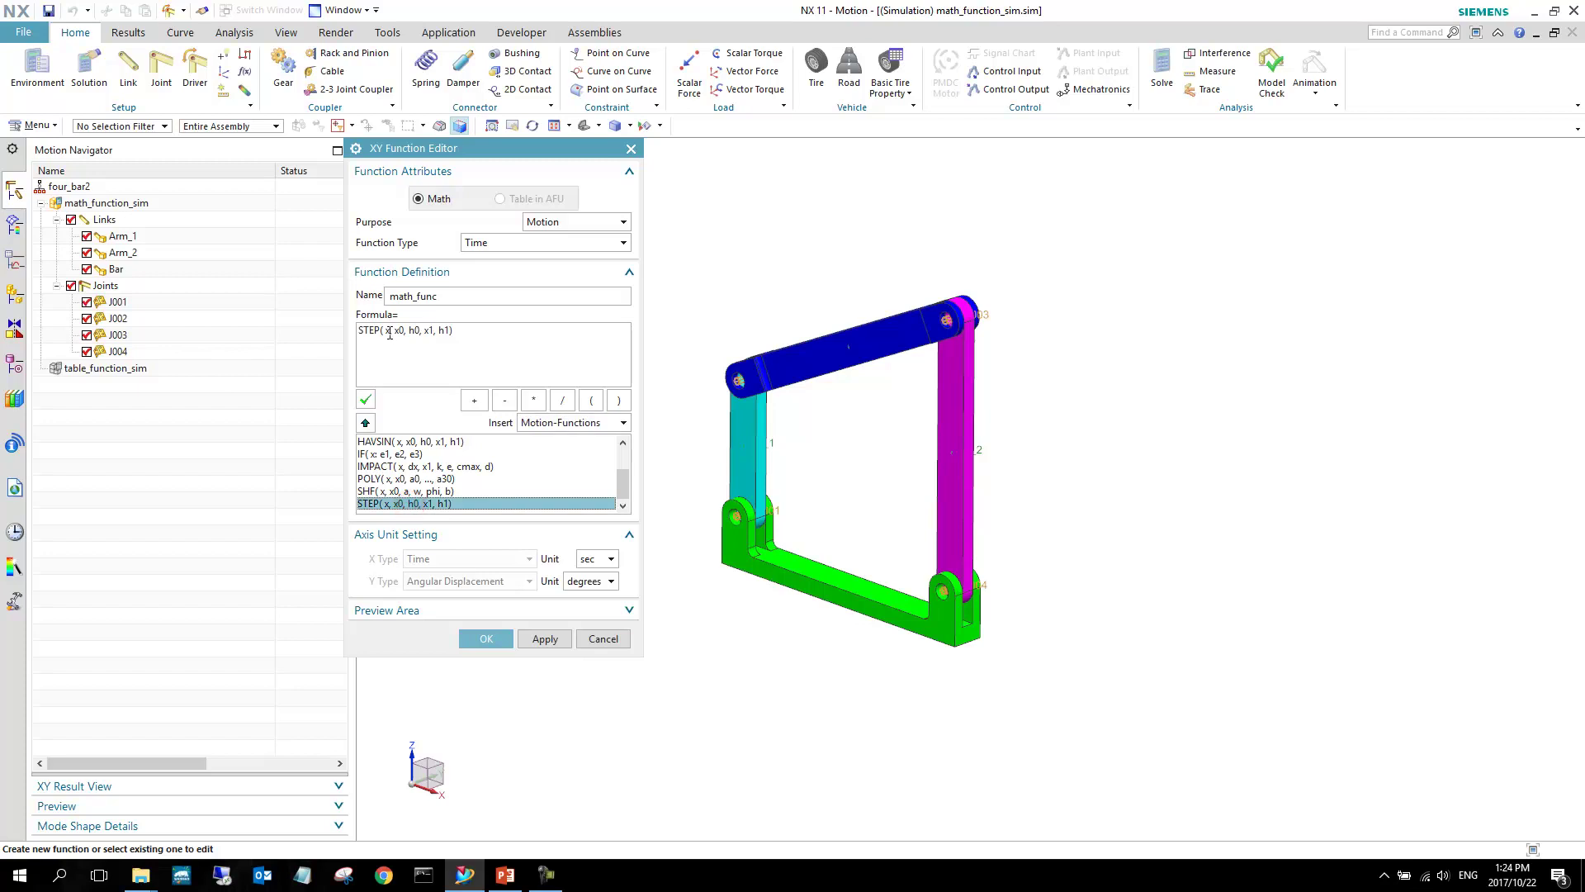
Fill the STEP arguments with time, x0 0, h0 0 and x1 4.
left_click(464, 337)
key("BackSpace")
type("time")
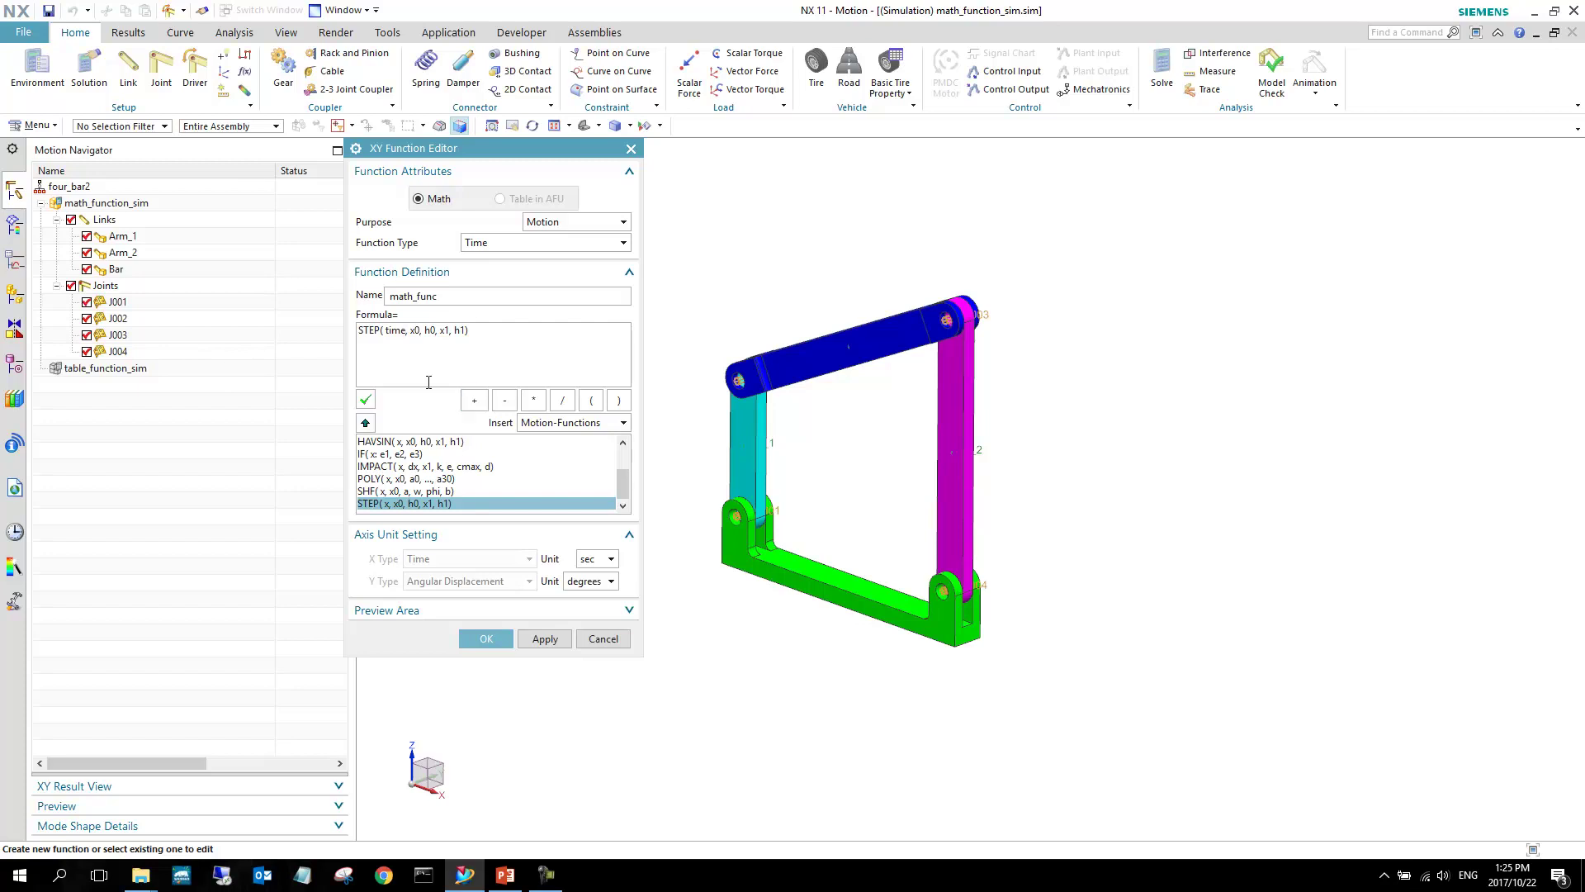
left_click(426, 348)
double_click(413, 331)
type("0")
left_click(429, 330)
double_click(429, 330)
type("0")
double_click(435, 330)
type("4")
double_click(445, 331)
Set the final angle h1 to 90 and assign math_func to the driver.
type("90")
left_click(486, 639)
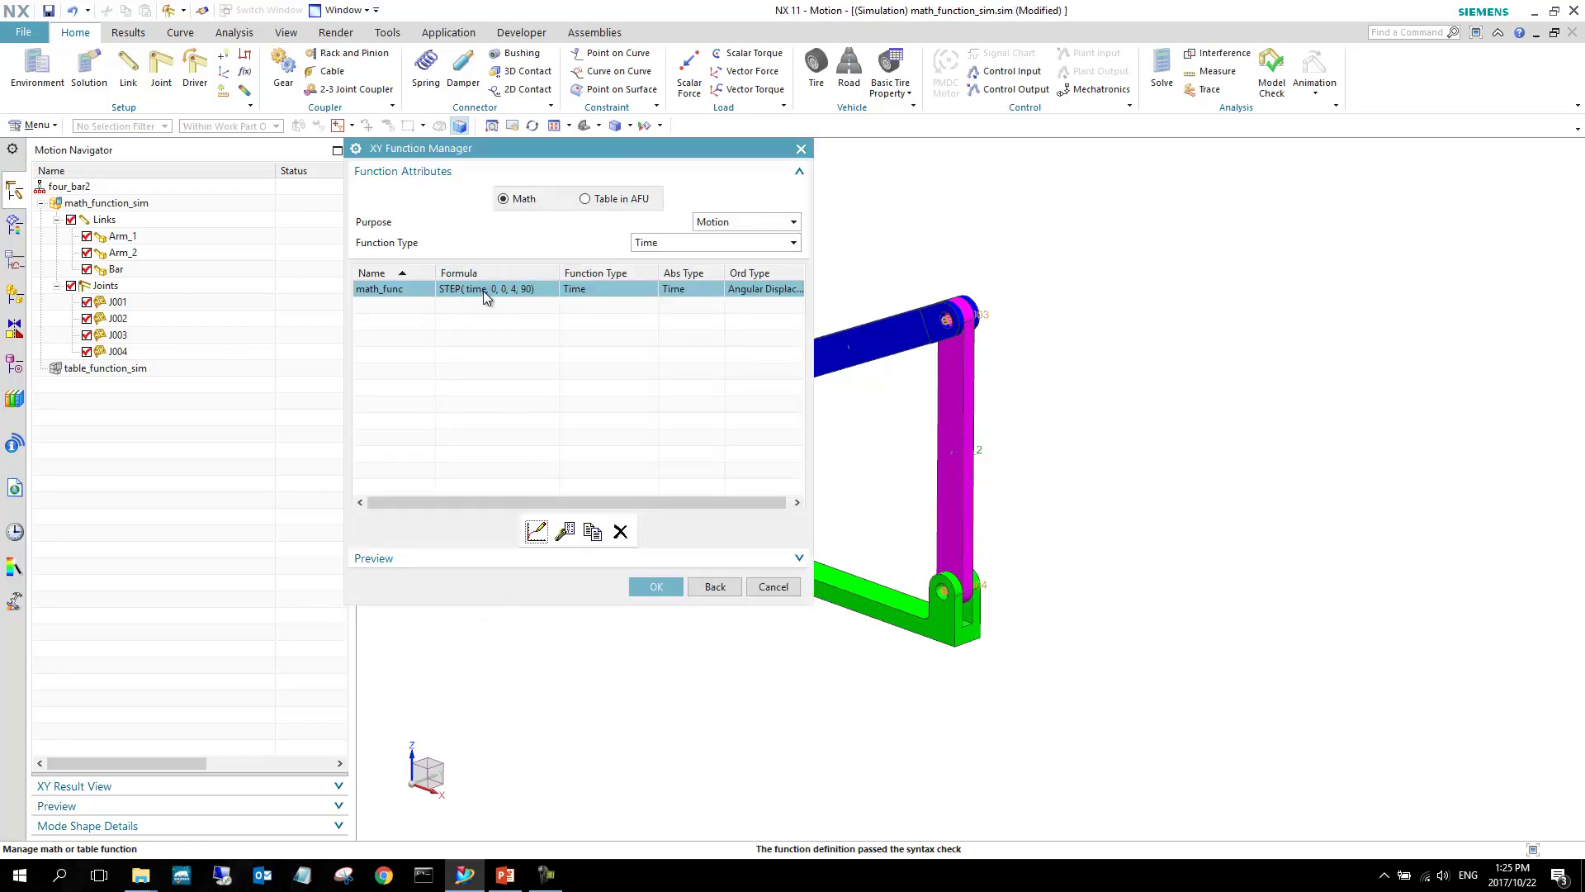
left_click(657, 586)
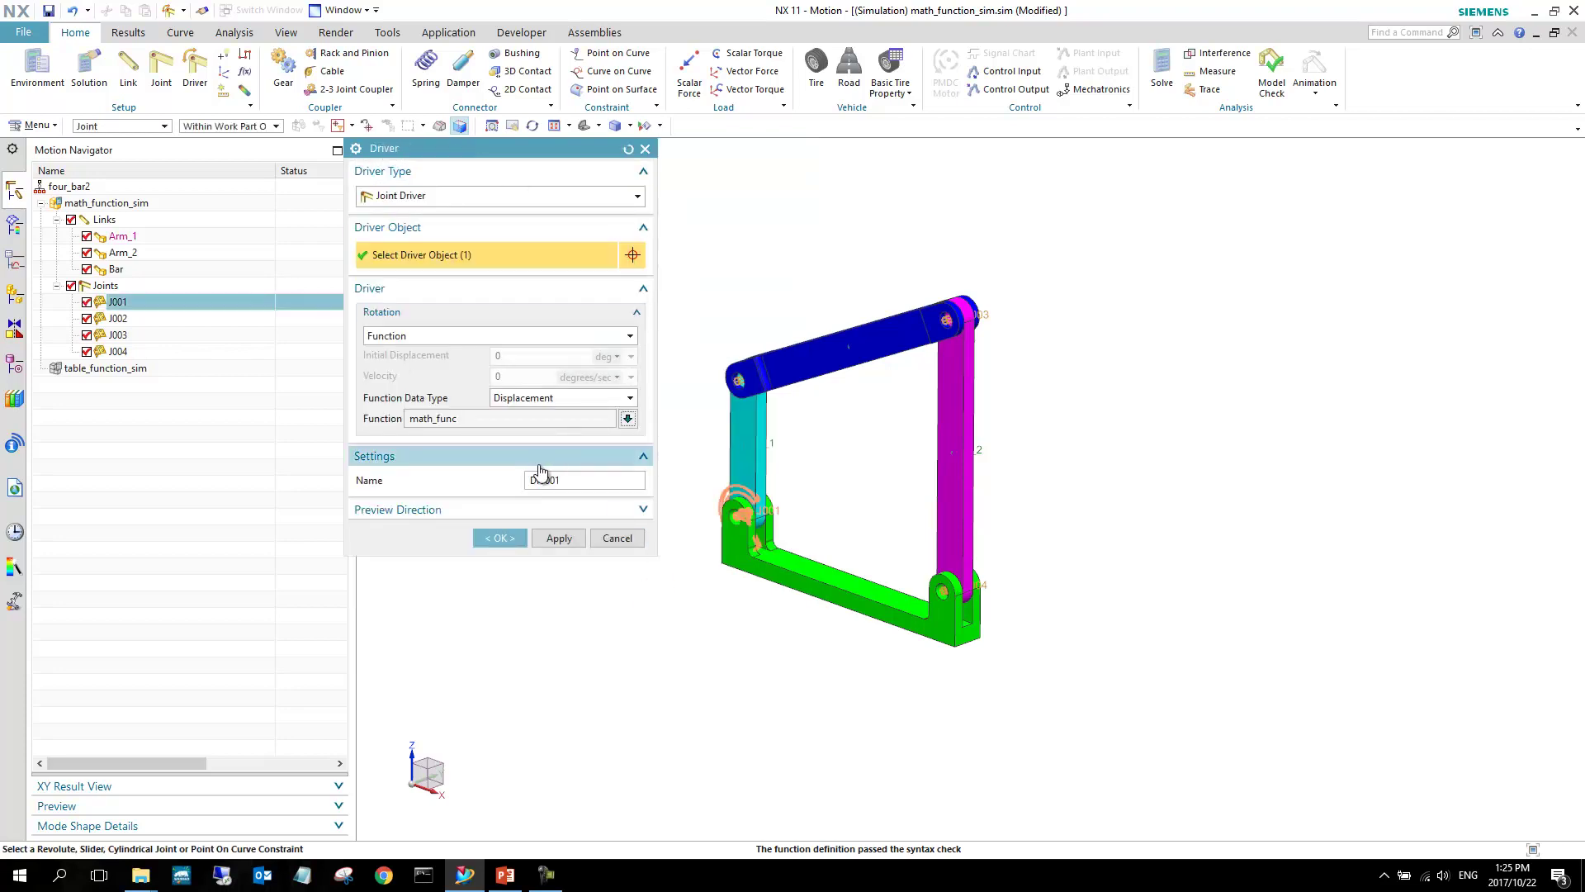
Create driver Drv001 and expand the Driver Container to show it.
left_click(475, 506)
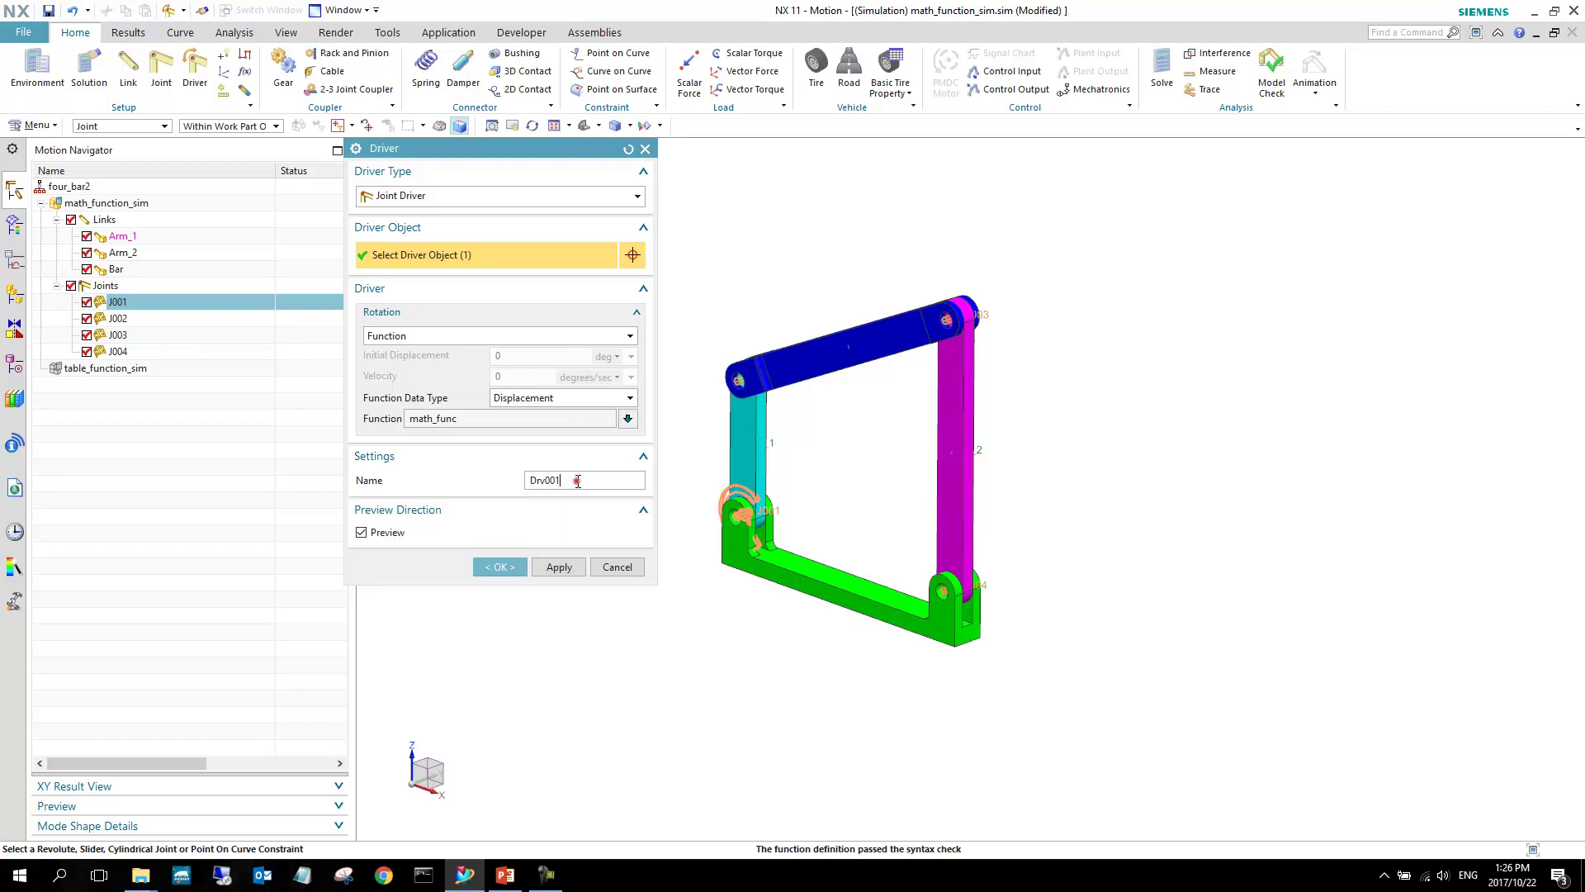
left_click_drag(569, 482, 535, 483)
left_click(504, 566)
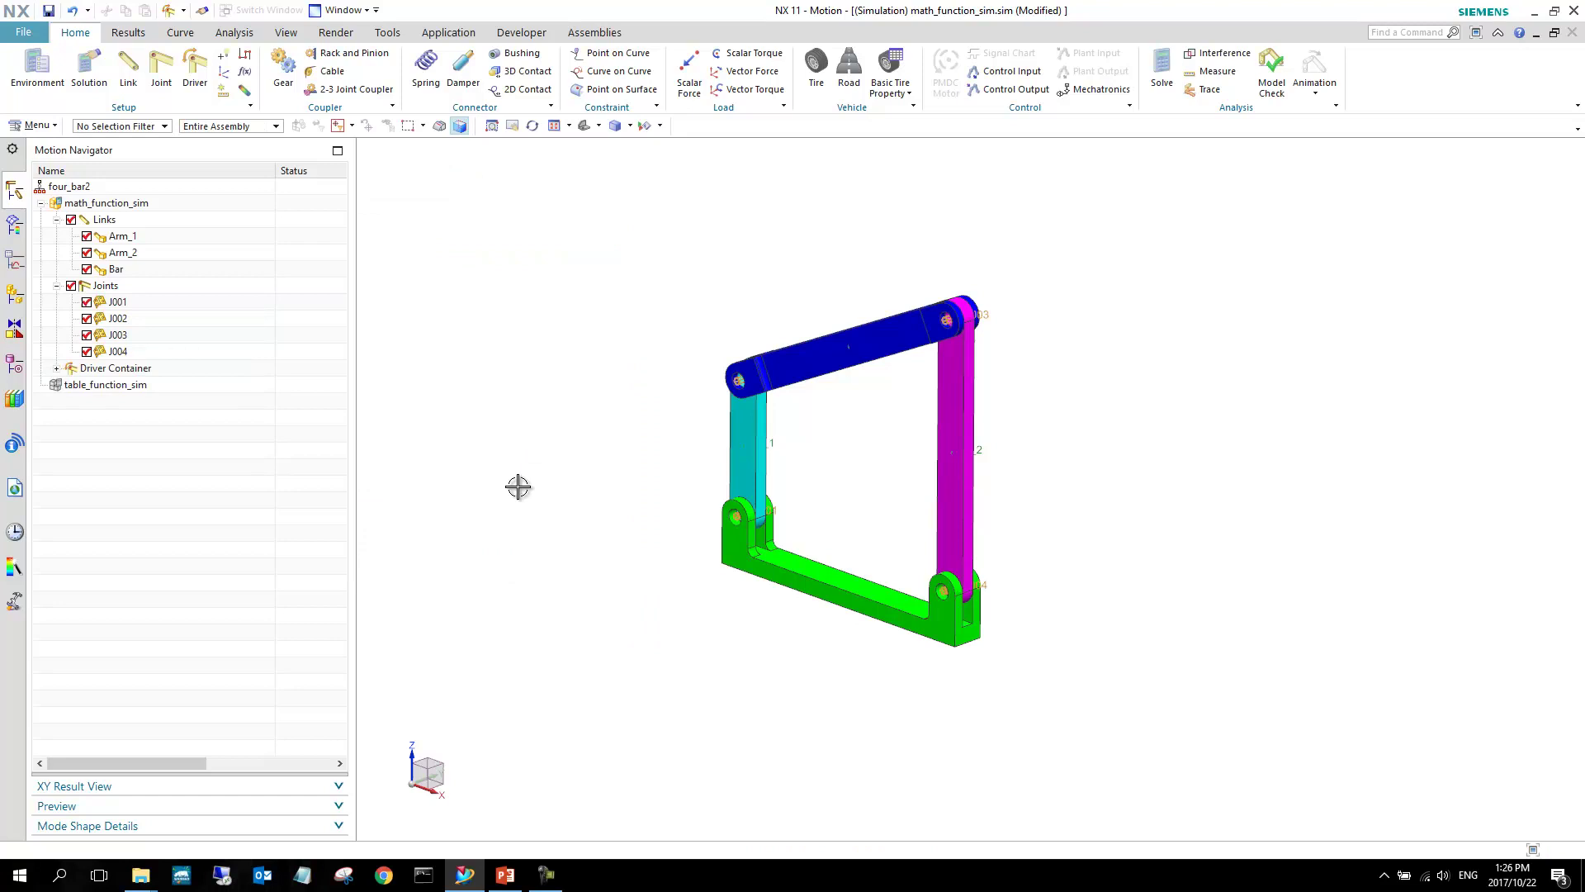
left_click(56, 369)
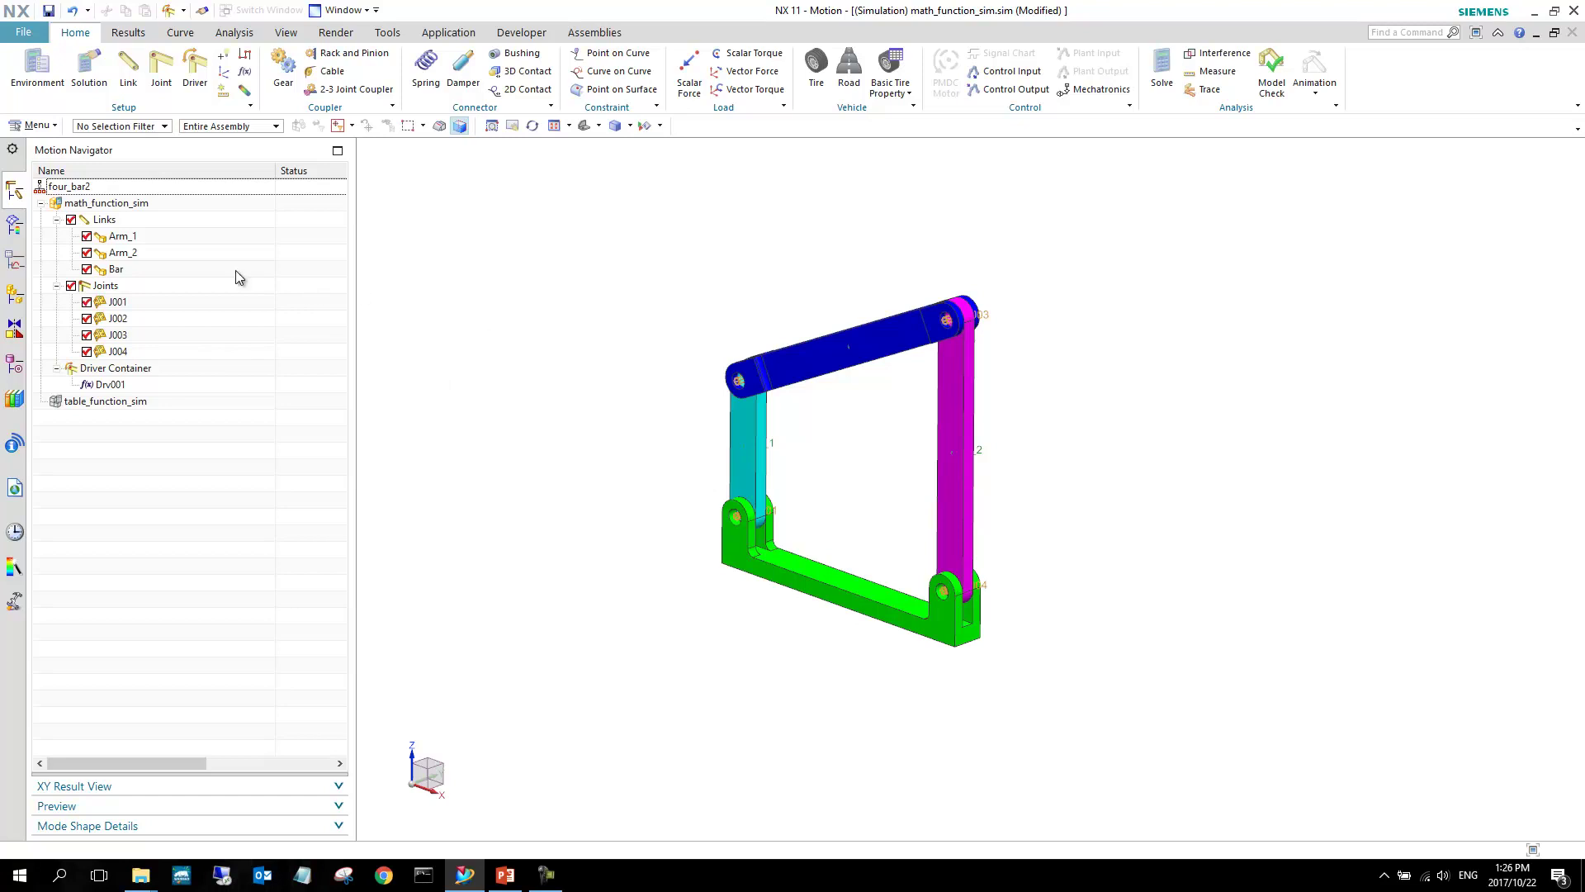
right_click(157, 202)
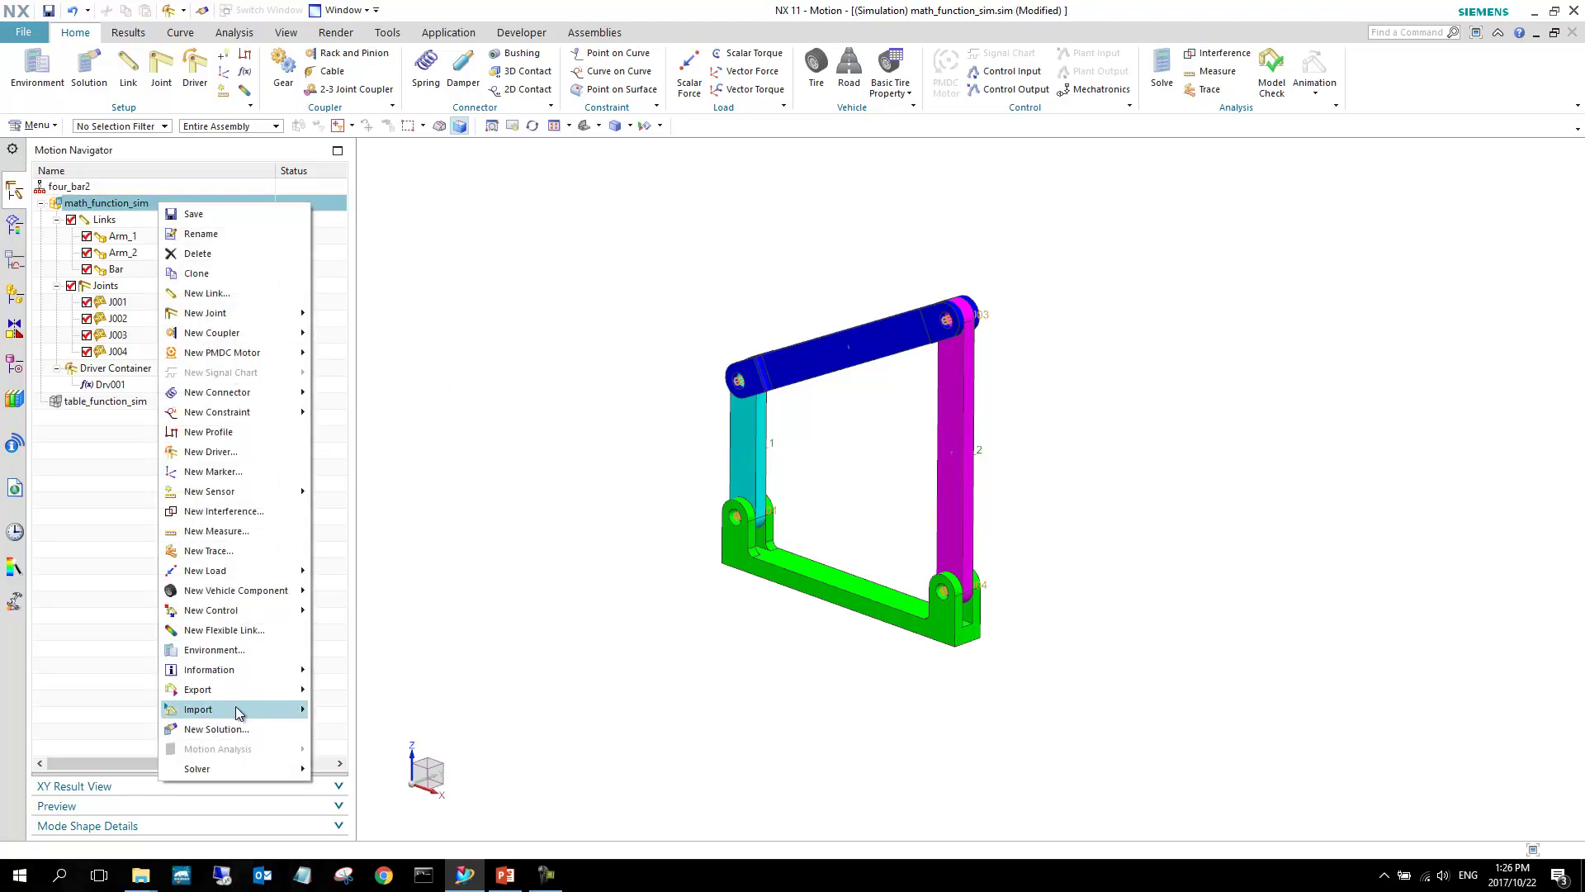
Add a new solution, Solution_2, with 500 solver steps.
left_click(216, 729)
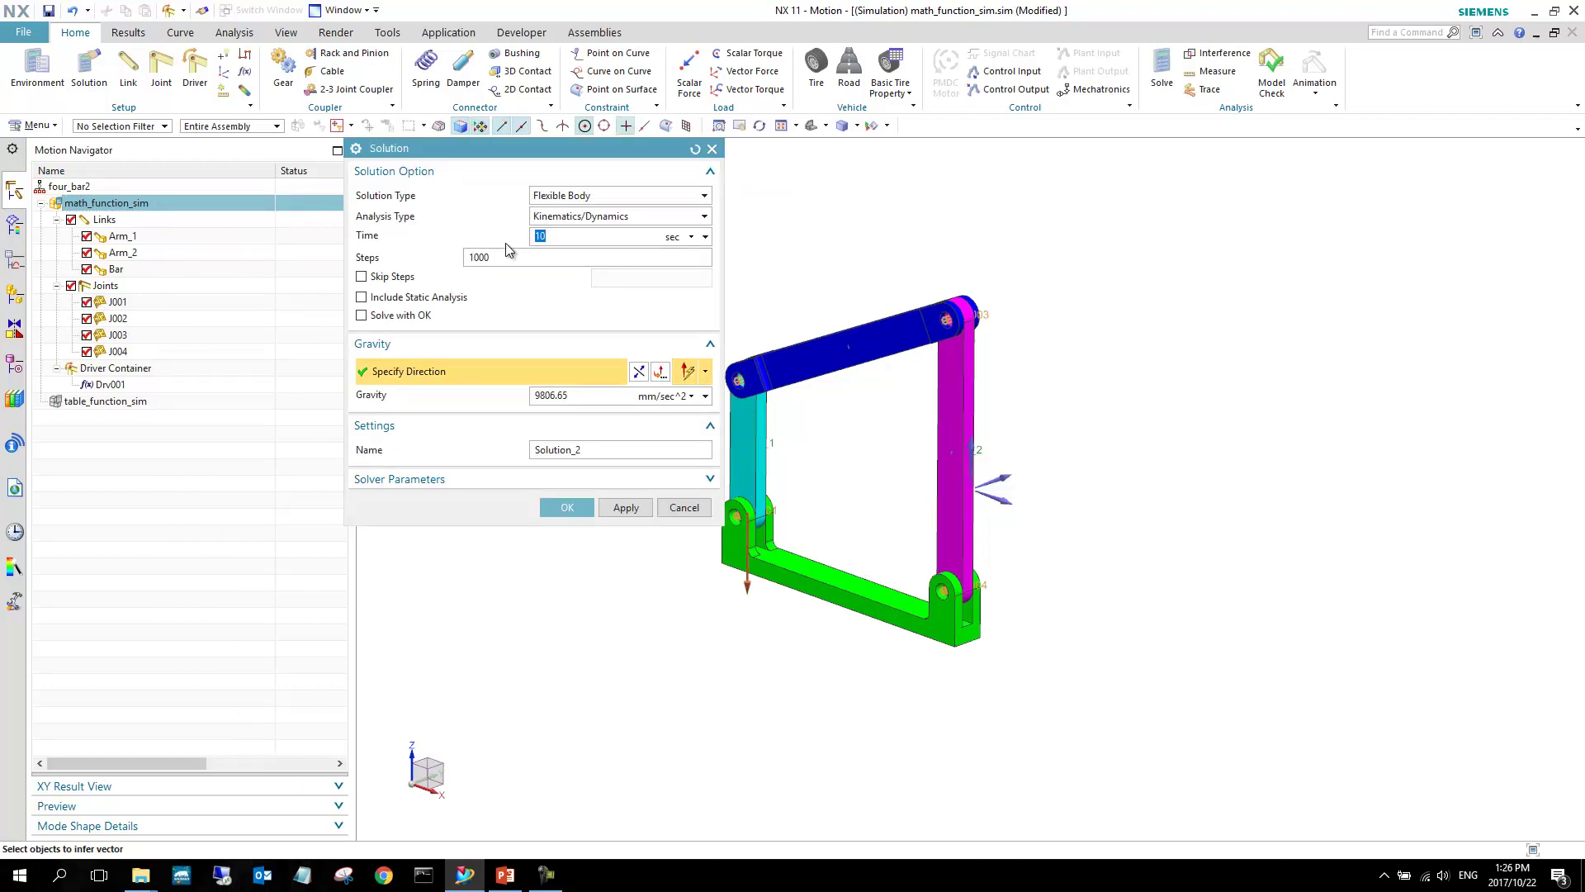
double_click(467, 257)
type("500")
left_click(558, 512)
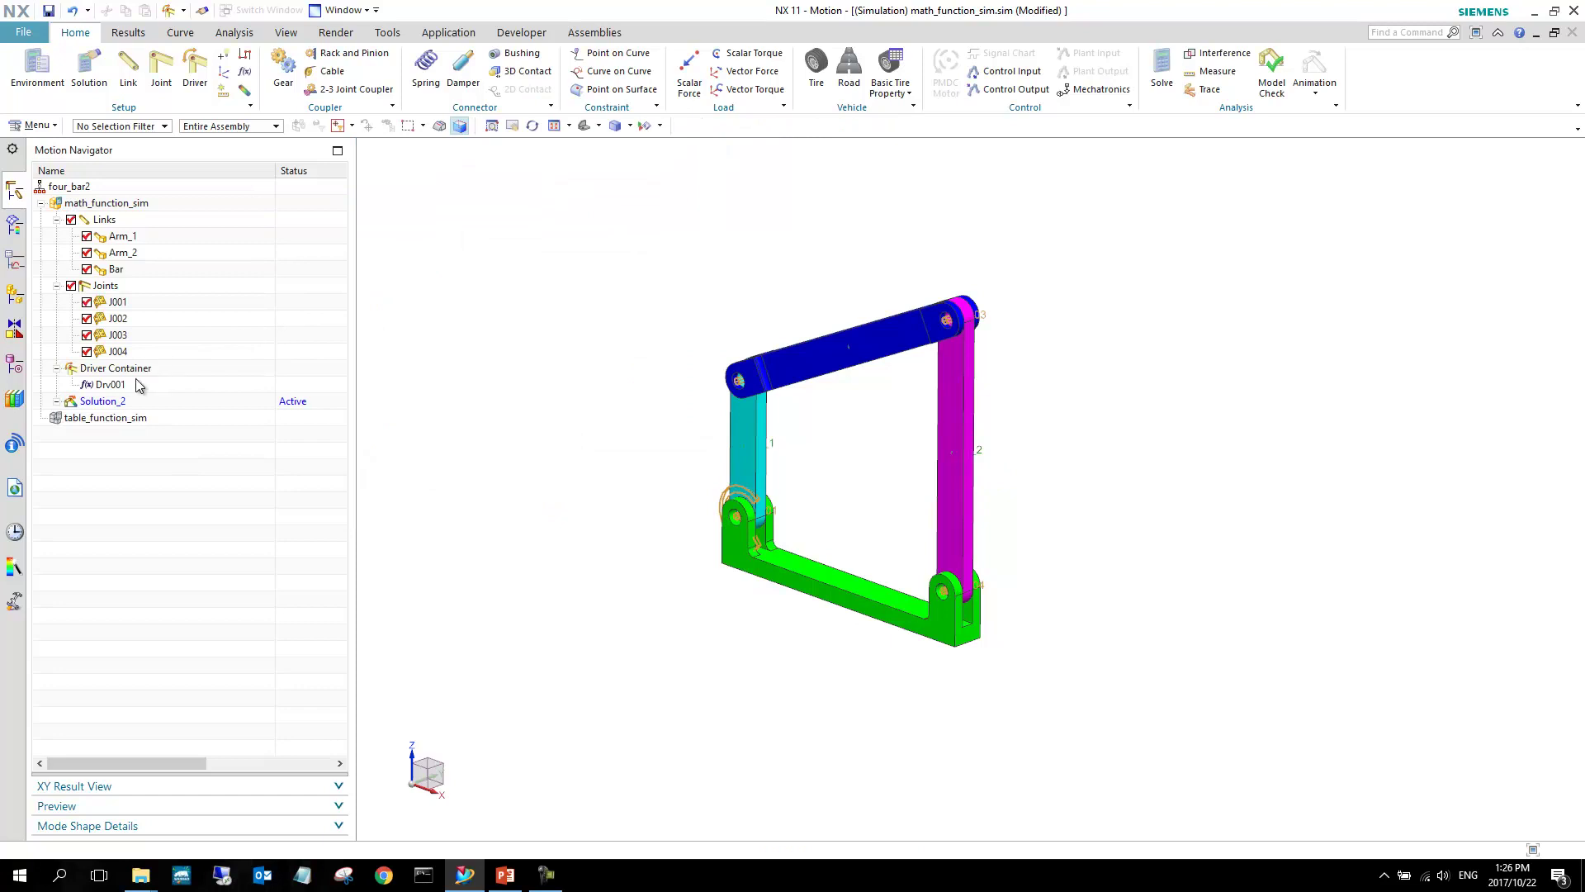
Solve Solution_2 and close the solver Information window.
right_click(123, 402)
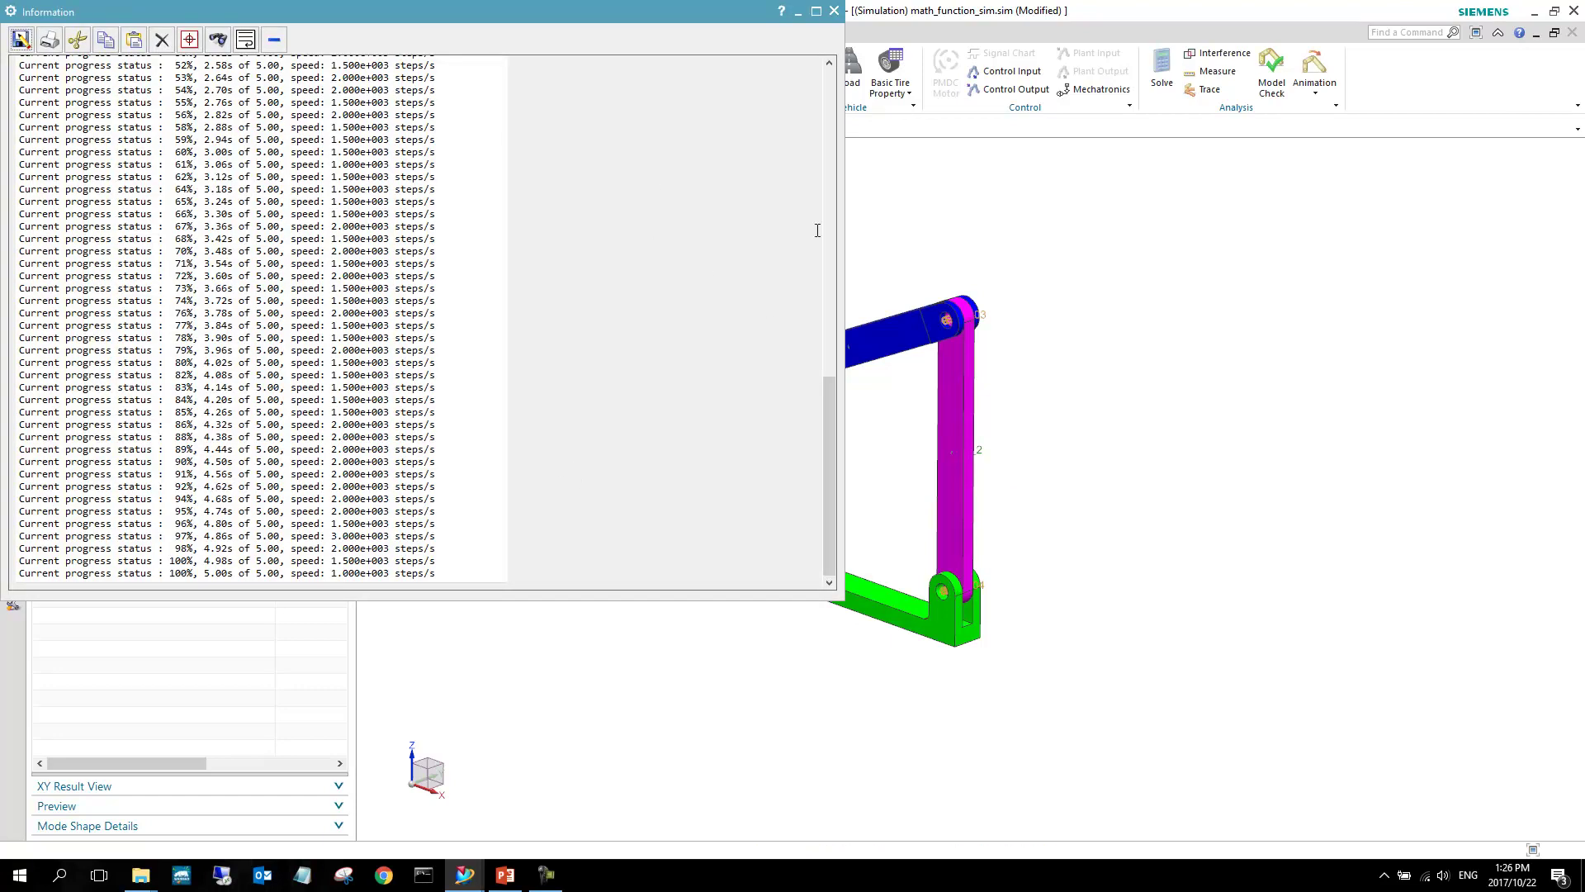
left_click_drag(831, 415, 835, 112)
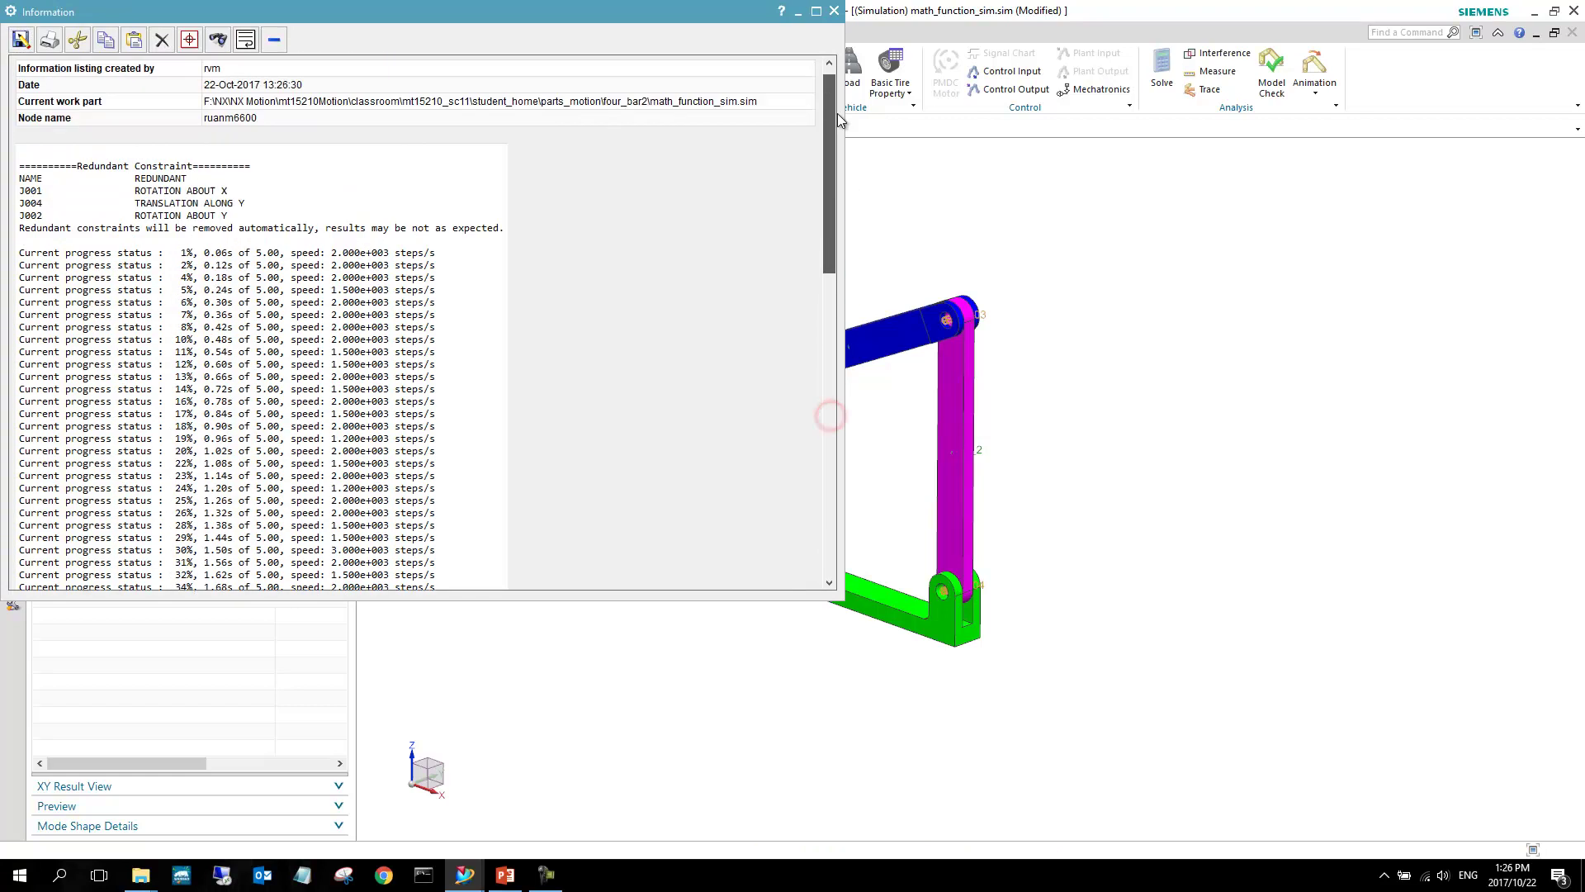
left_click(835, 11)
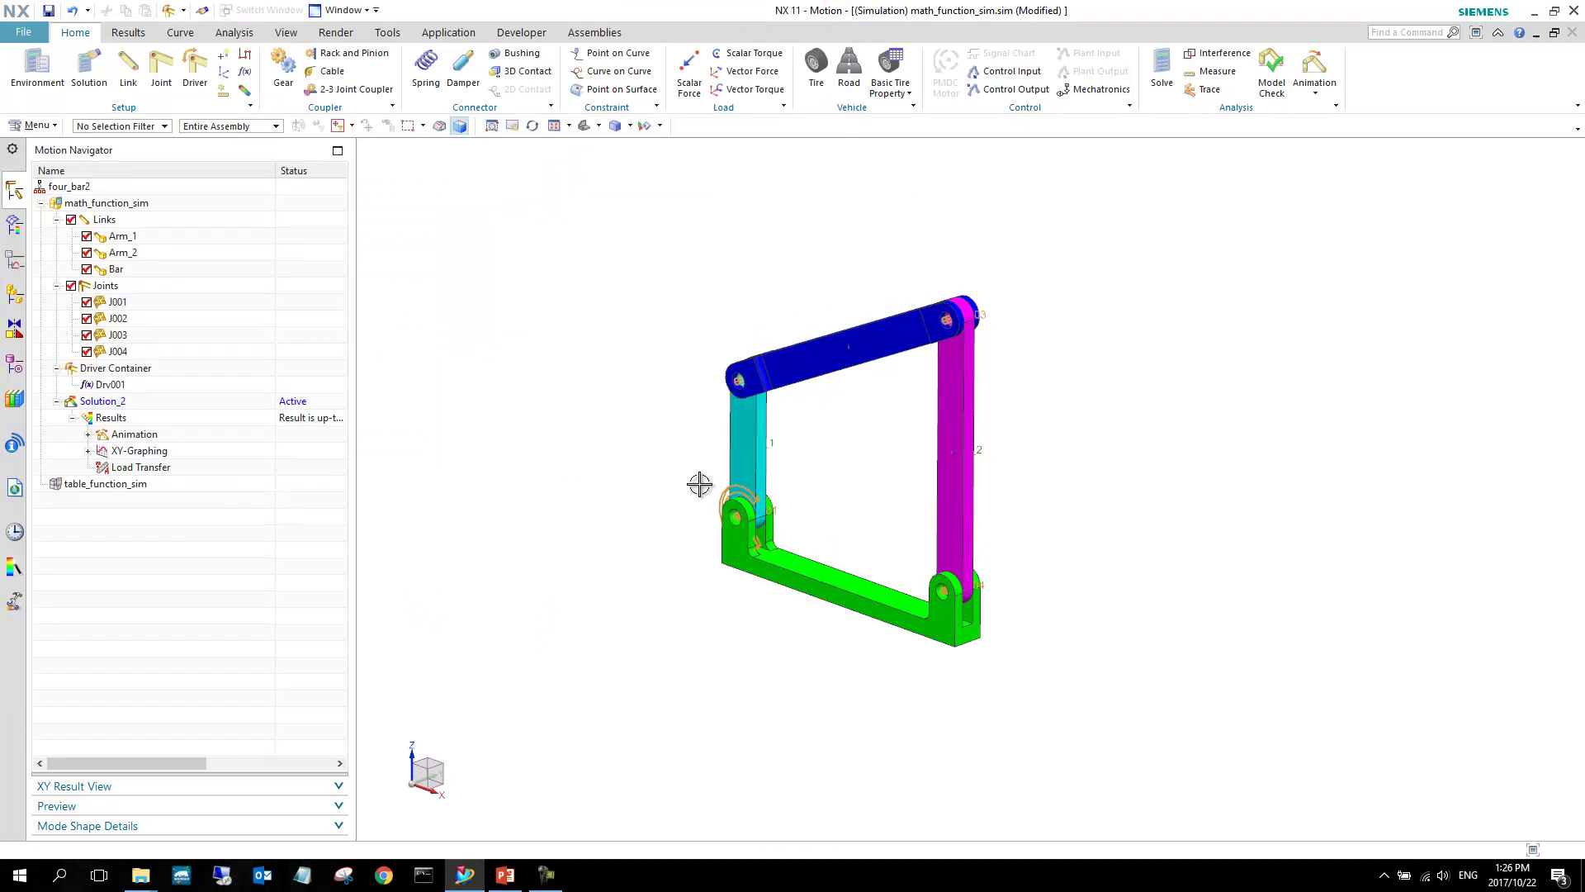
Play back the Solution_2 animation in the results tools.
left_click(128, 32)
left_click(235, 62)
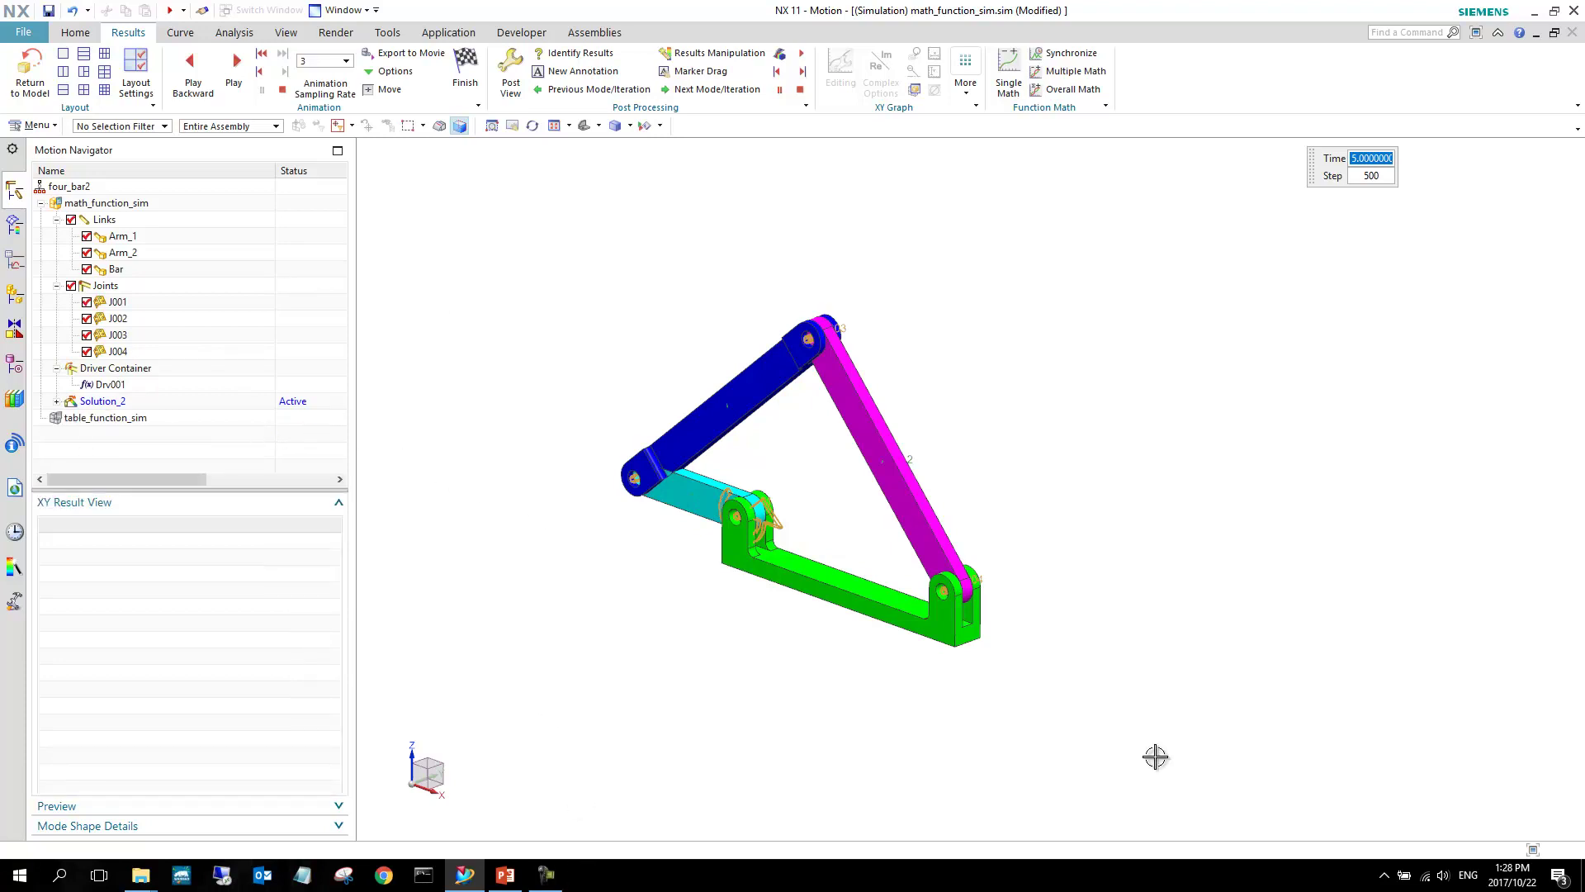
Return to the model's initial pose and delete driver Drv001.
left_click(29, 76)
left_click(58, 32)
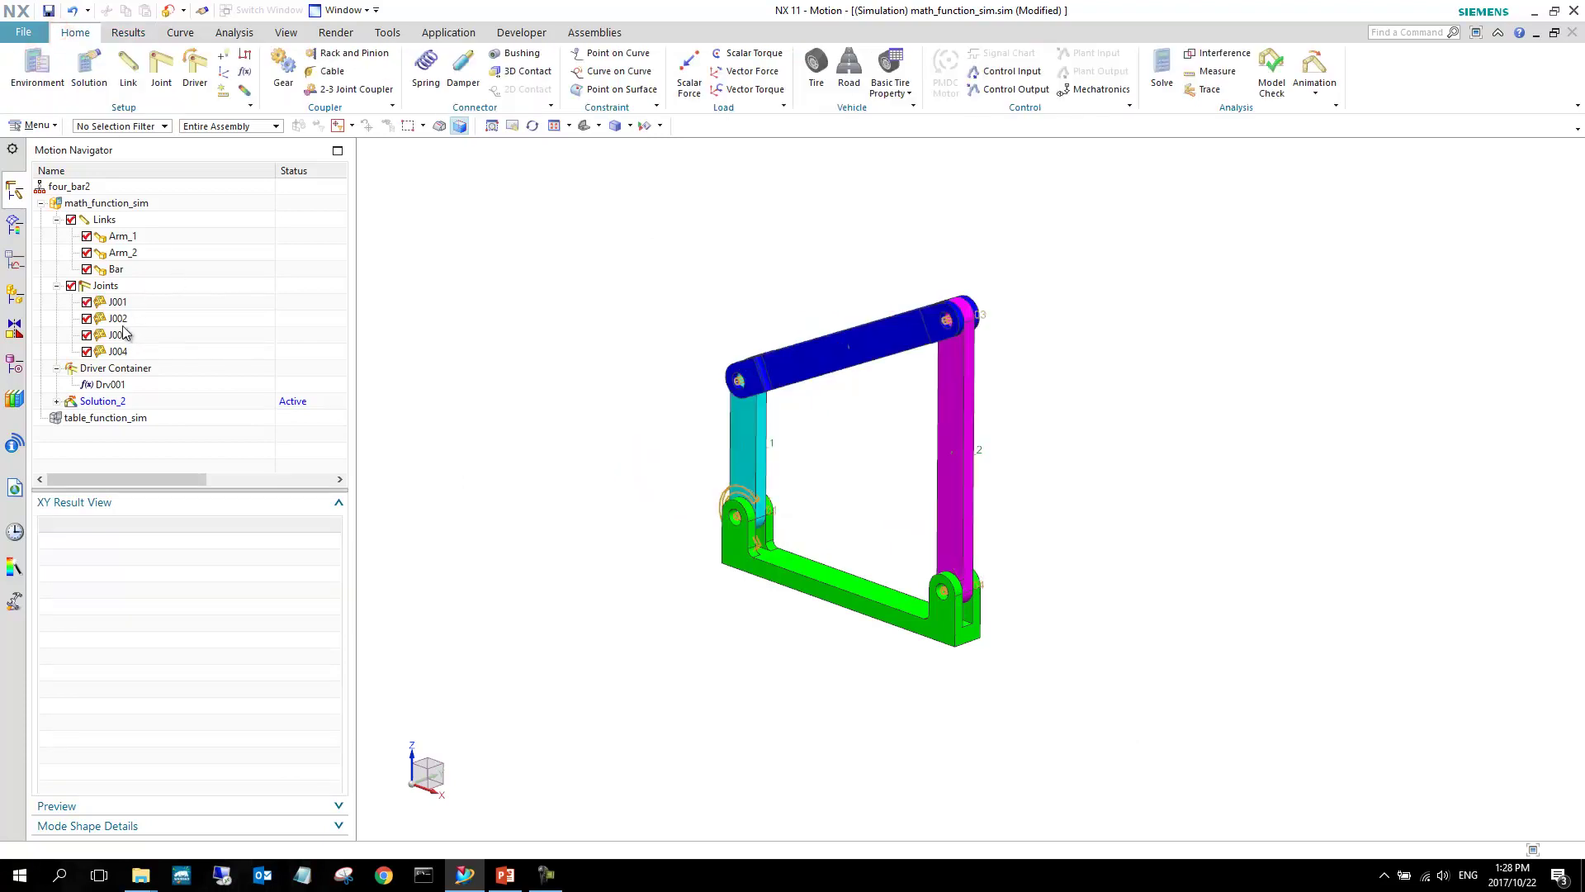
right_click(106, 385)
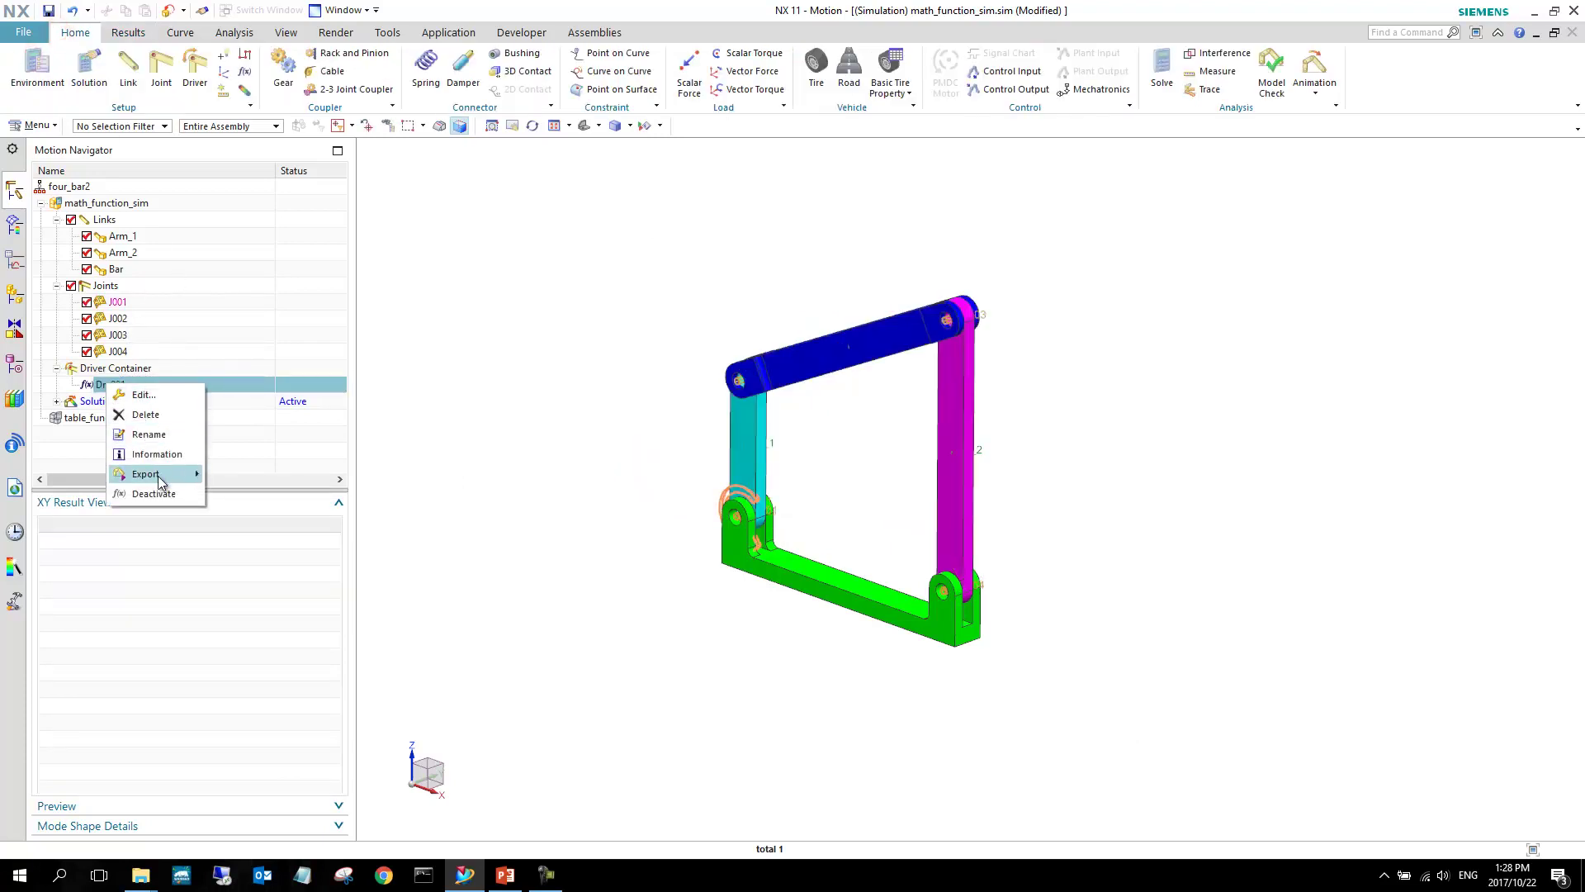
left_click(106, 382)
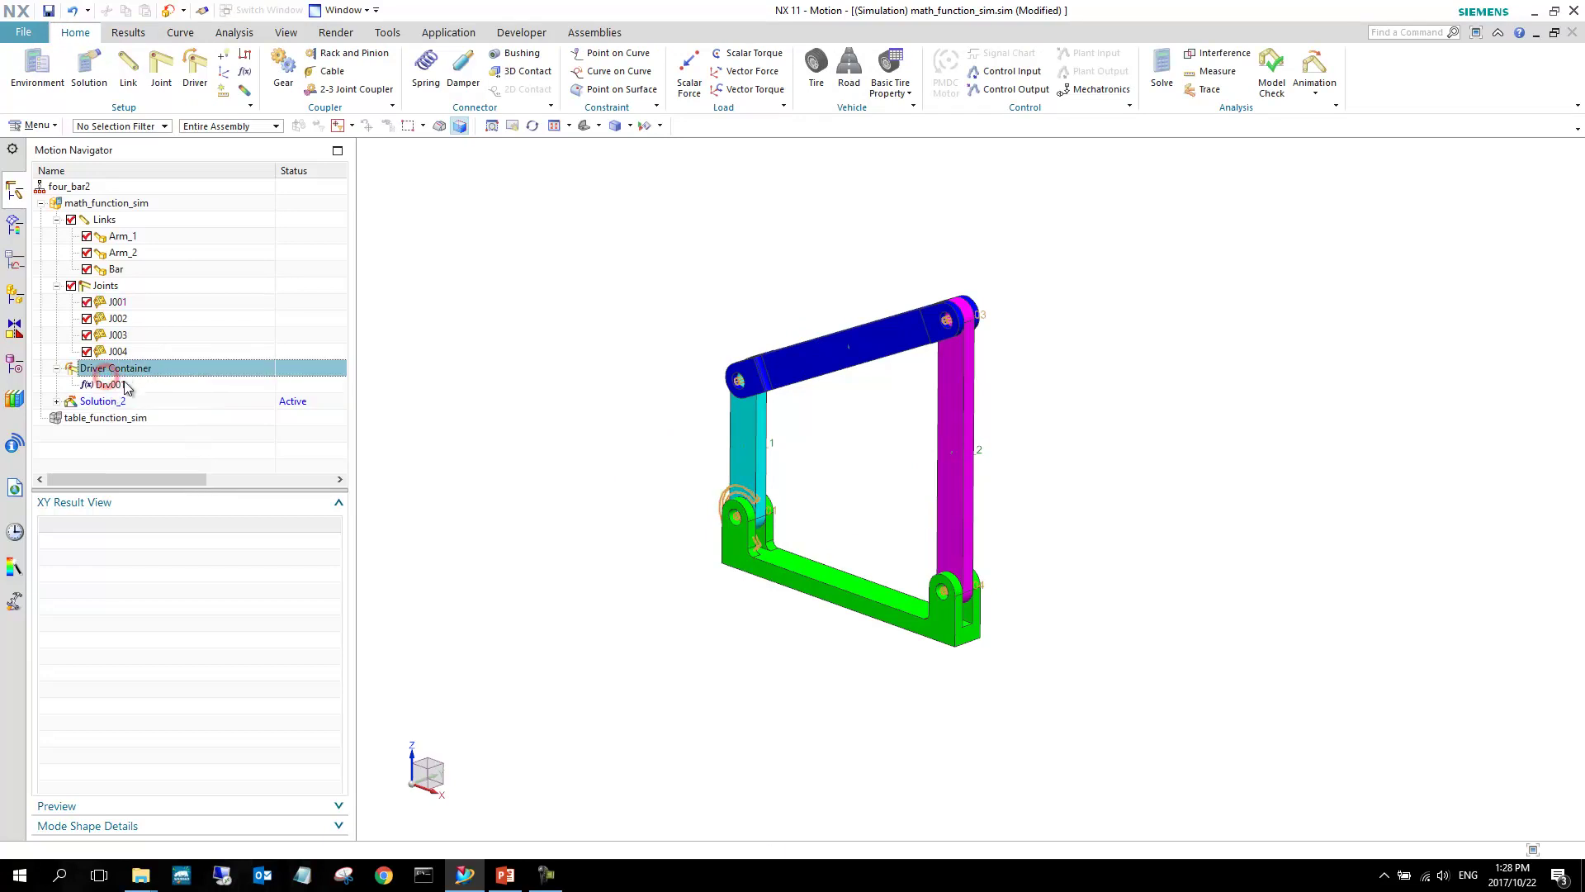
right_click(125, 385)
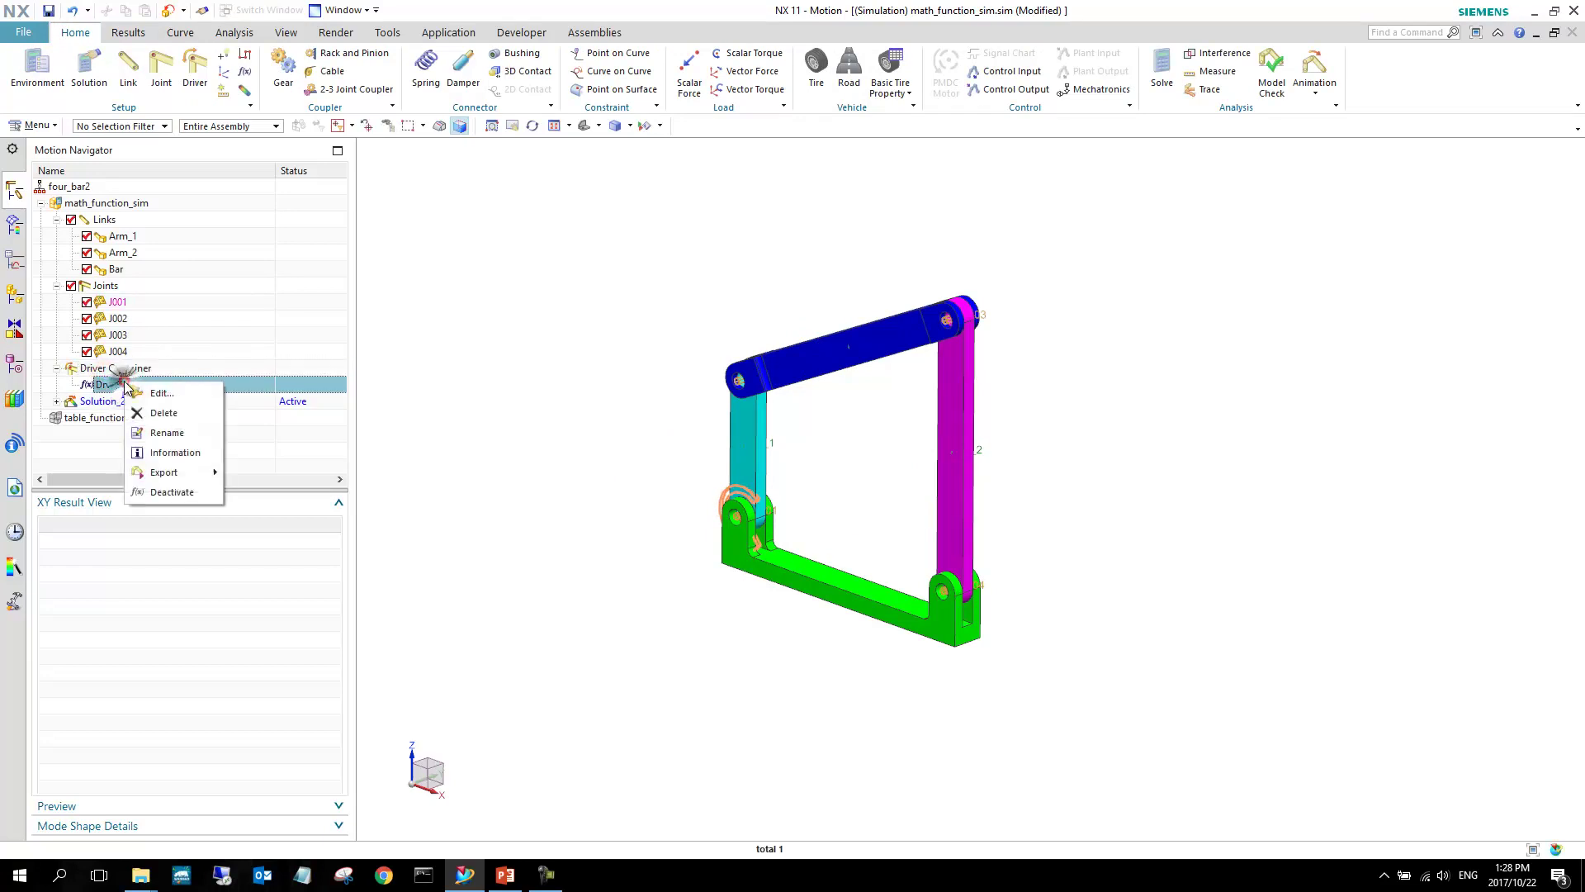
left_click(164, 410)
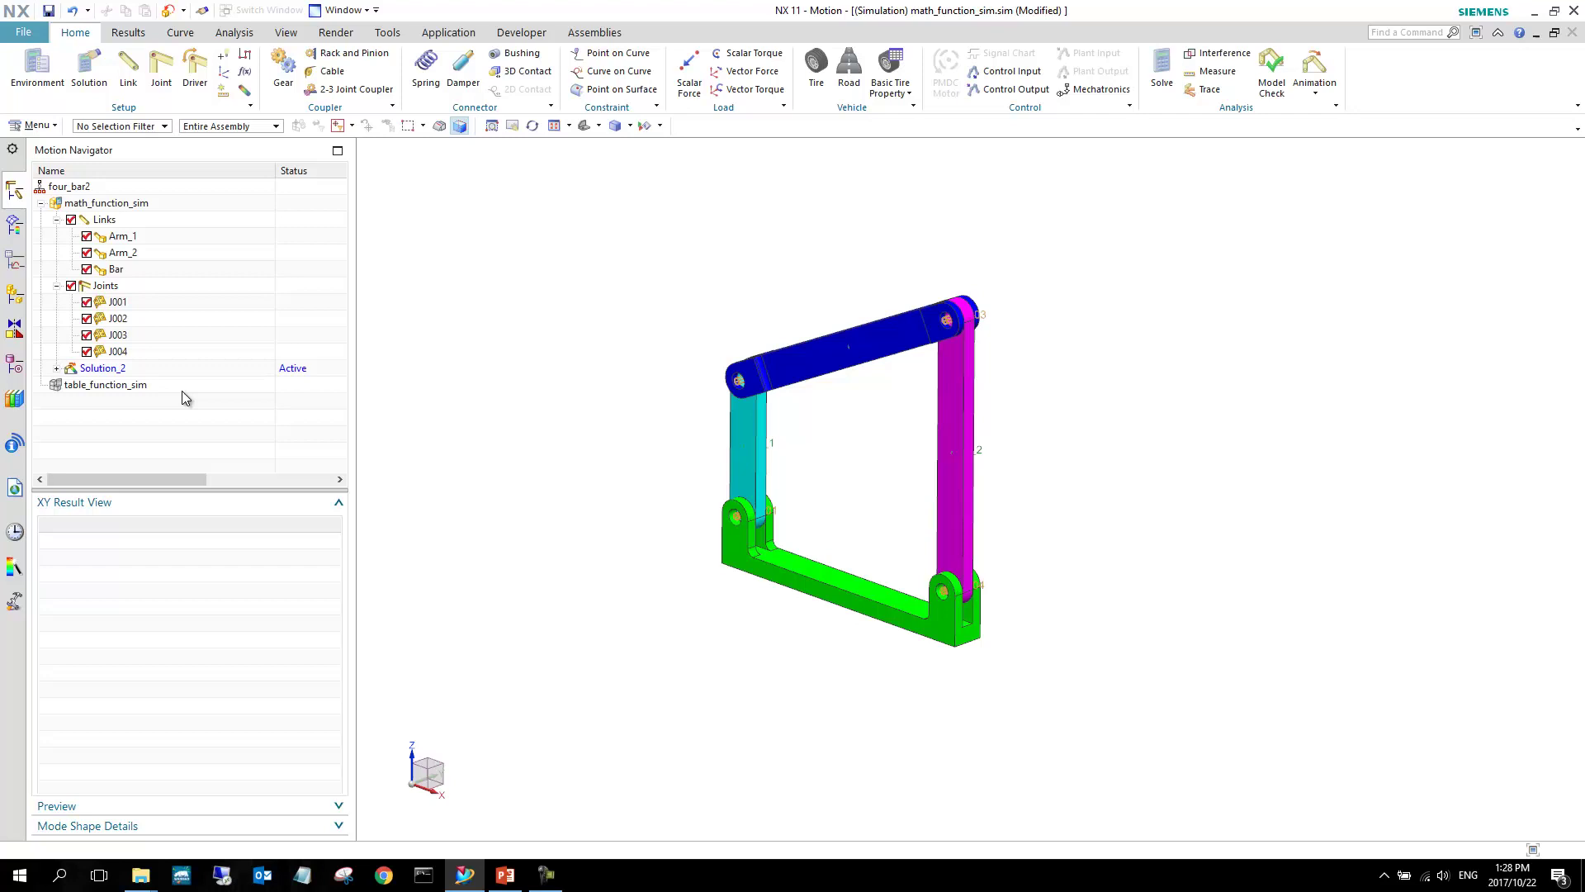
Edit joint J001 so its rotation is a Function driver using math_func.
left_click(118, 302)
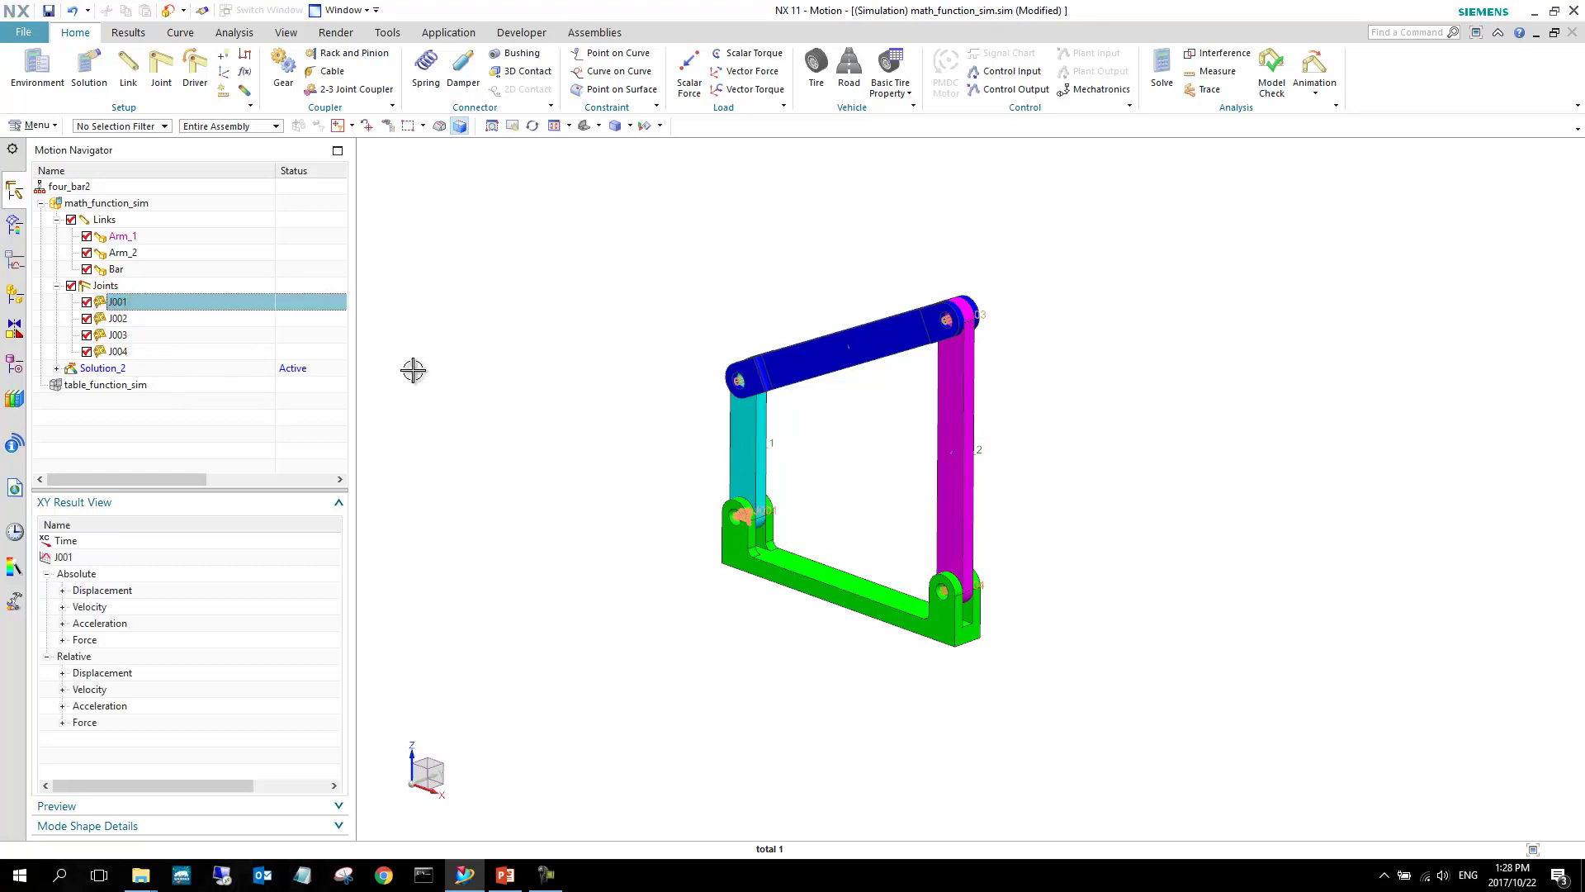
right_click(131, 303)
left_click(201, 312)
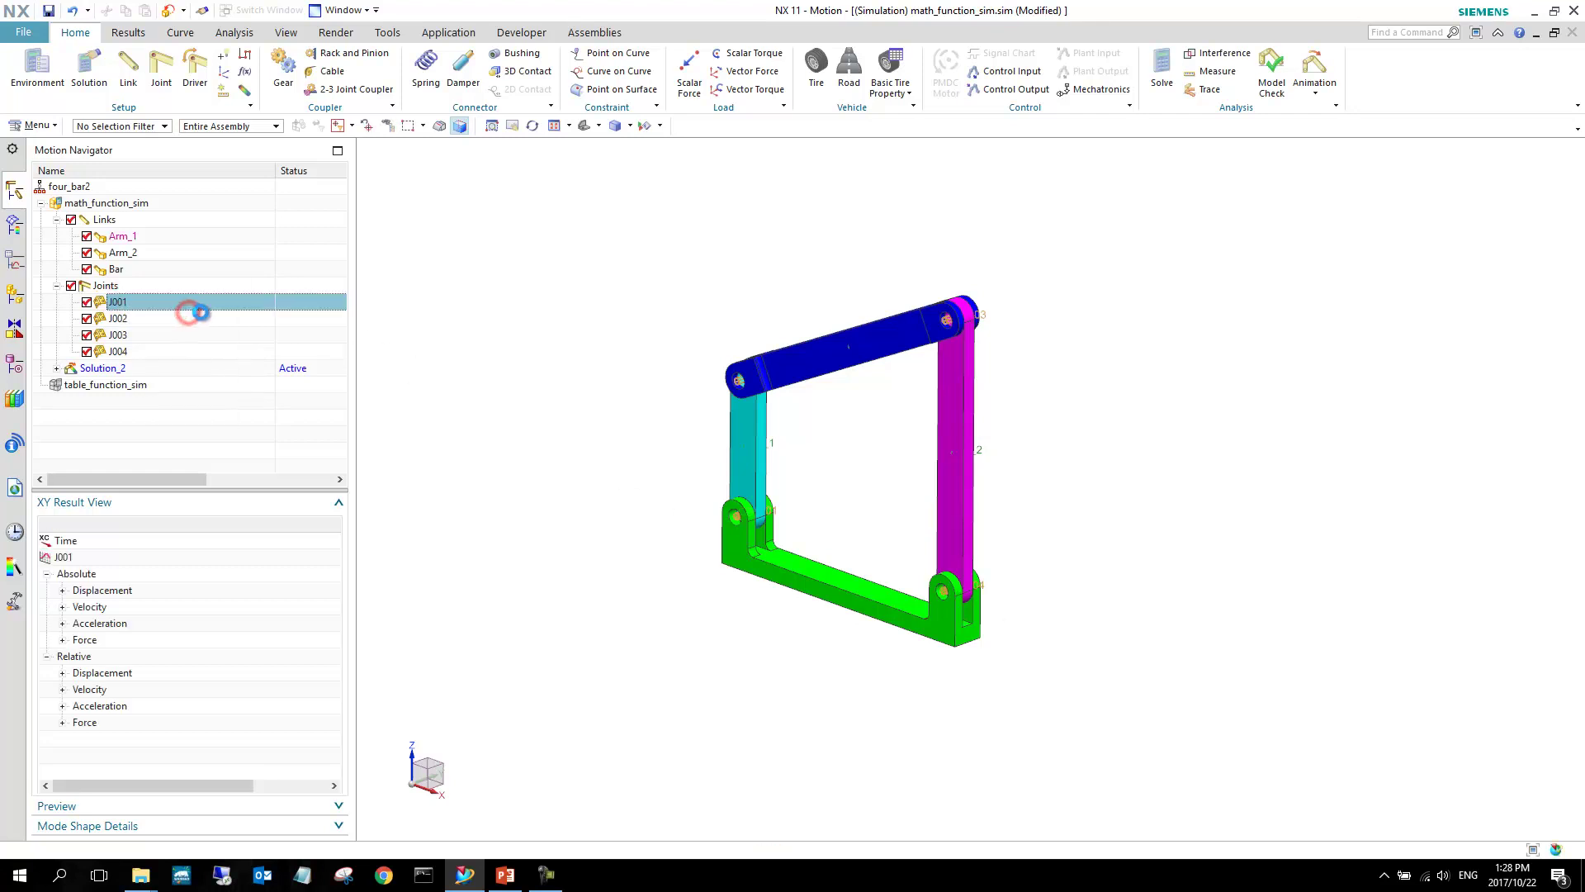
left_click(494, 177)
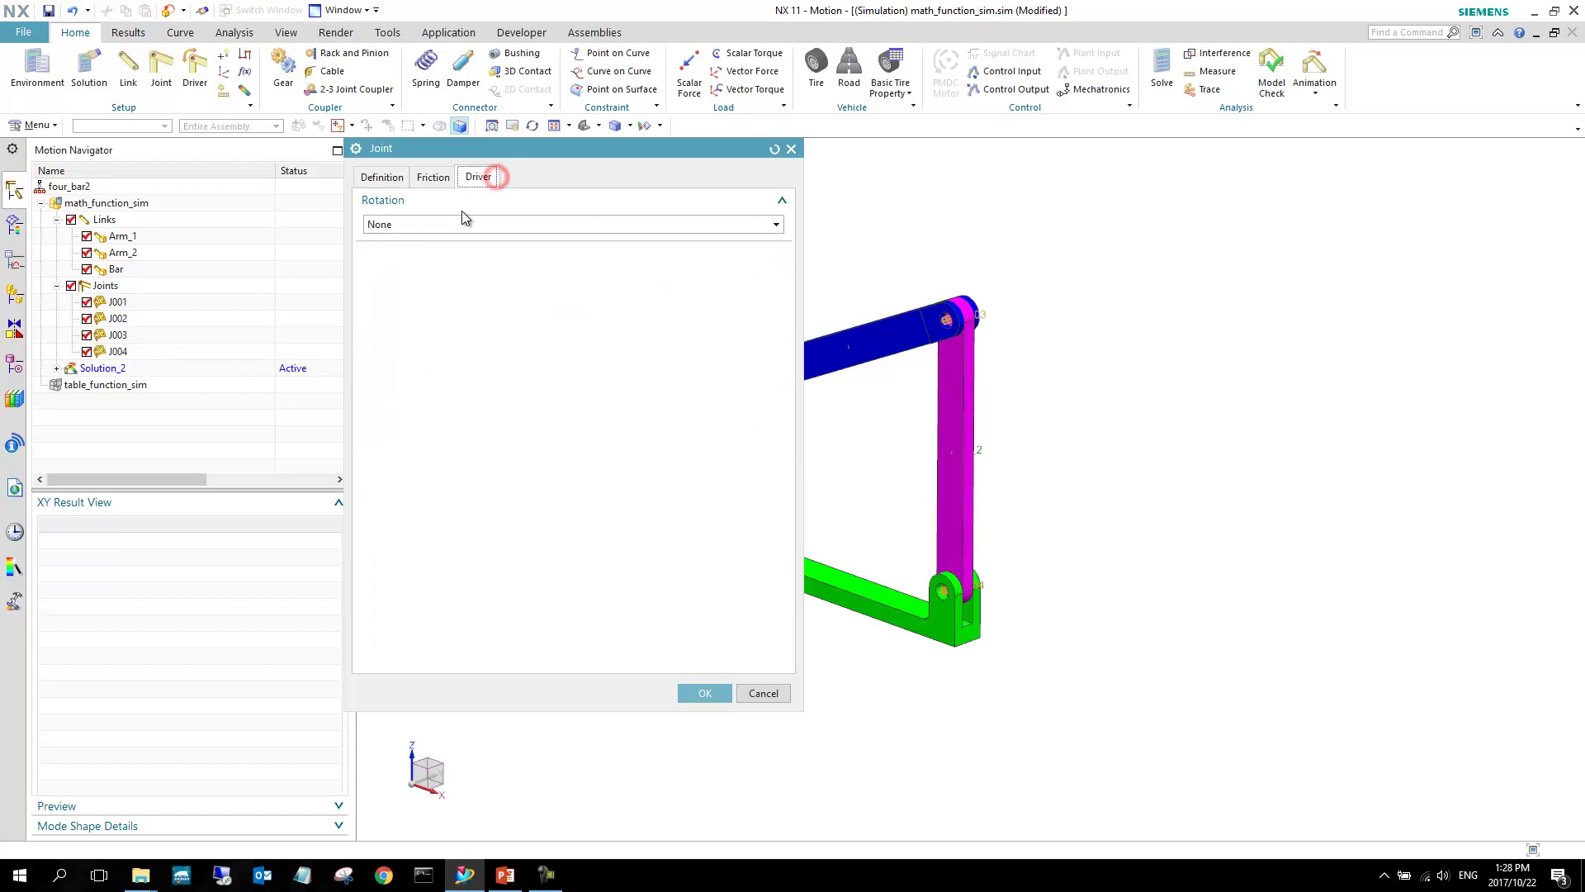
left_click(453, 224)
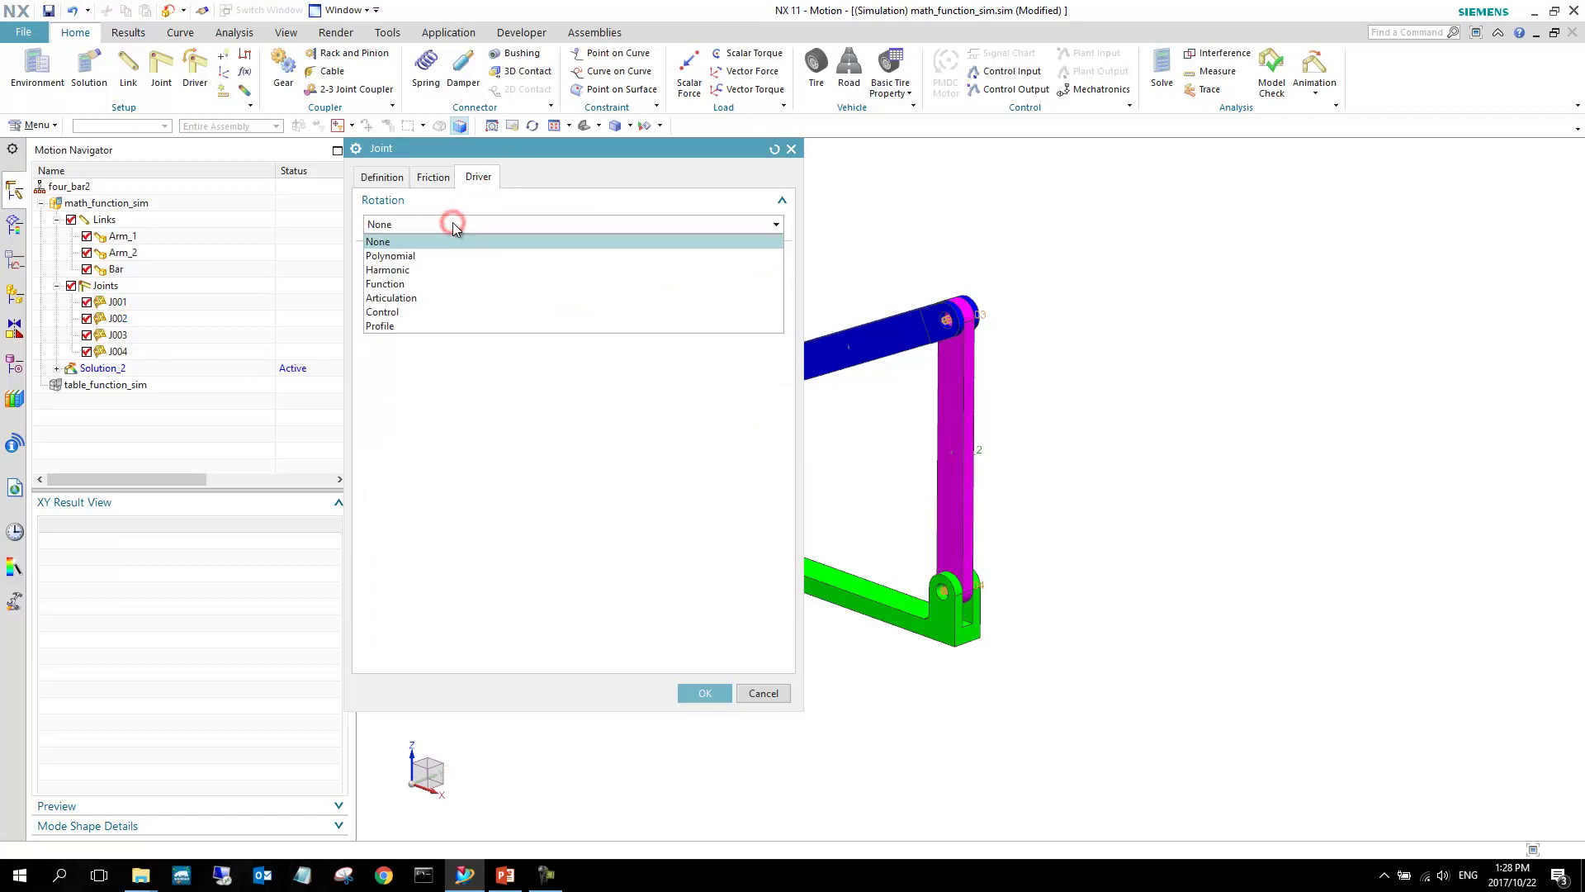
left_click(449, 283)
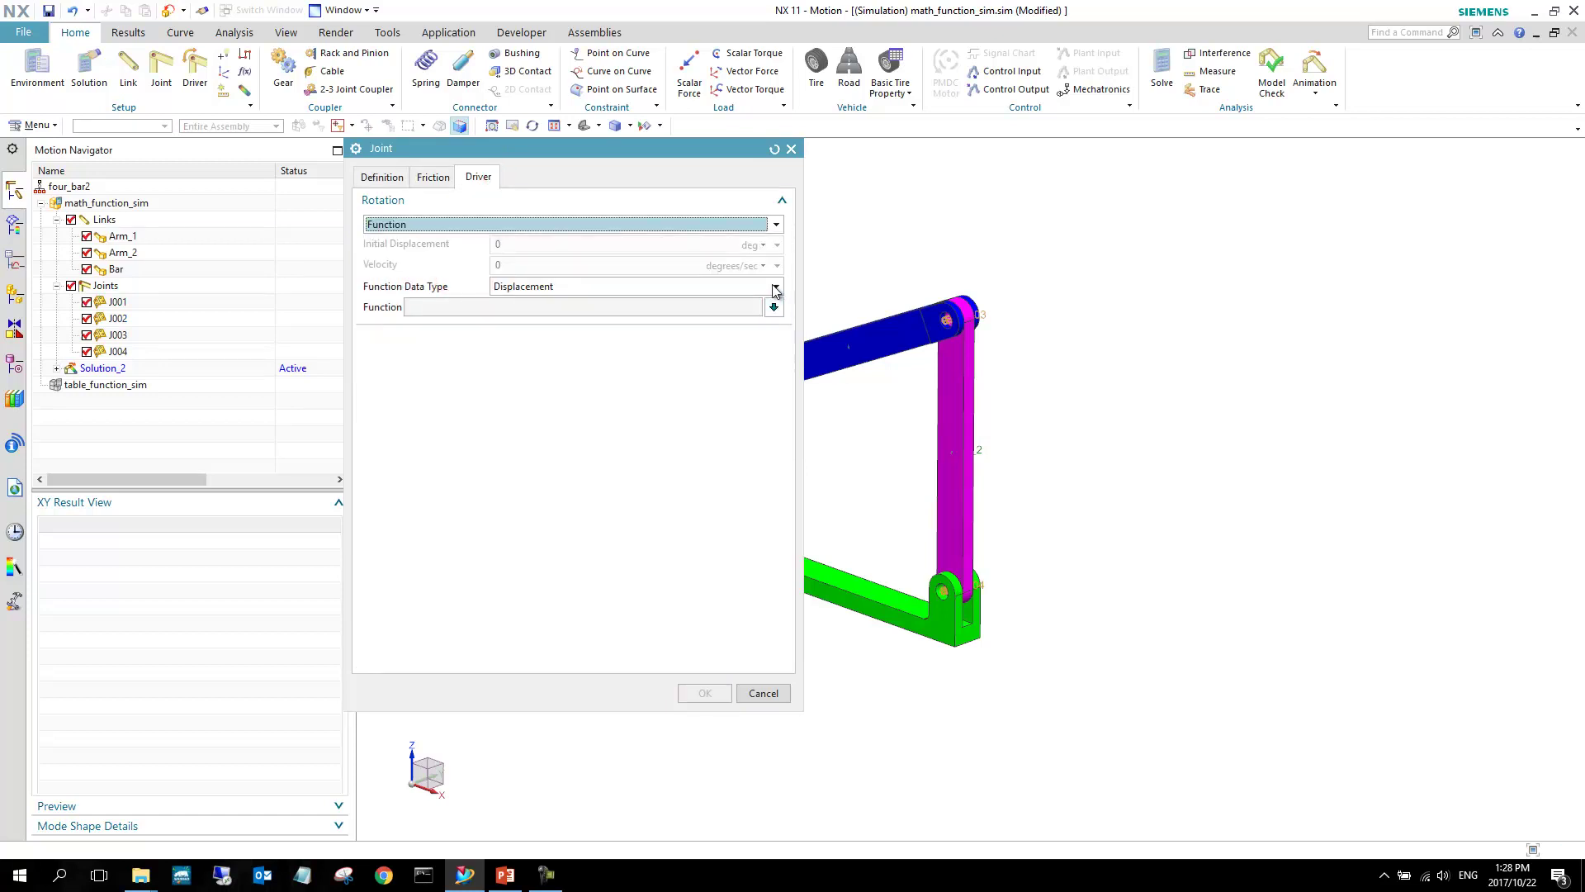
left_click(775, 308)
left_click(809, 334)
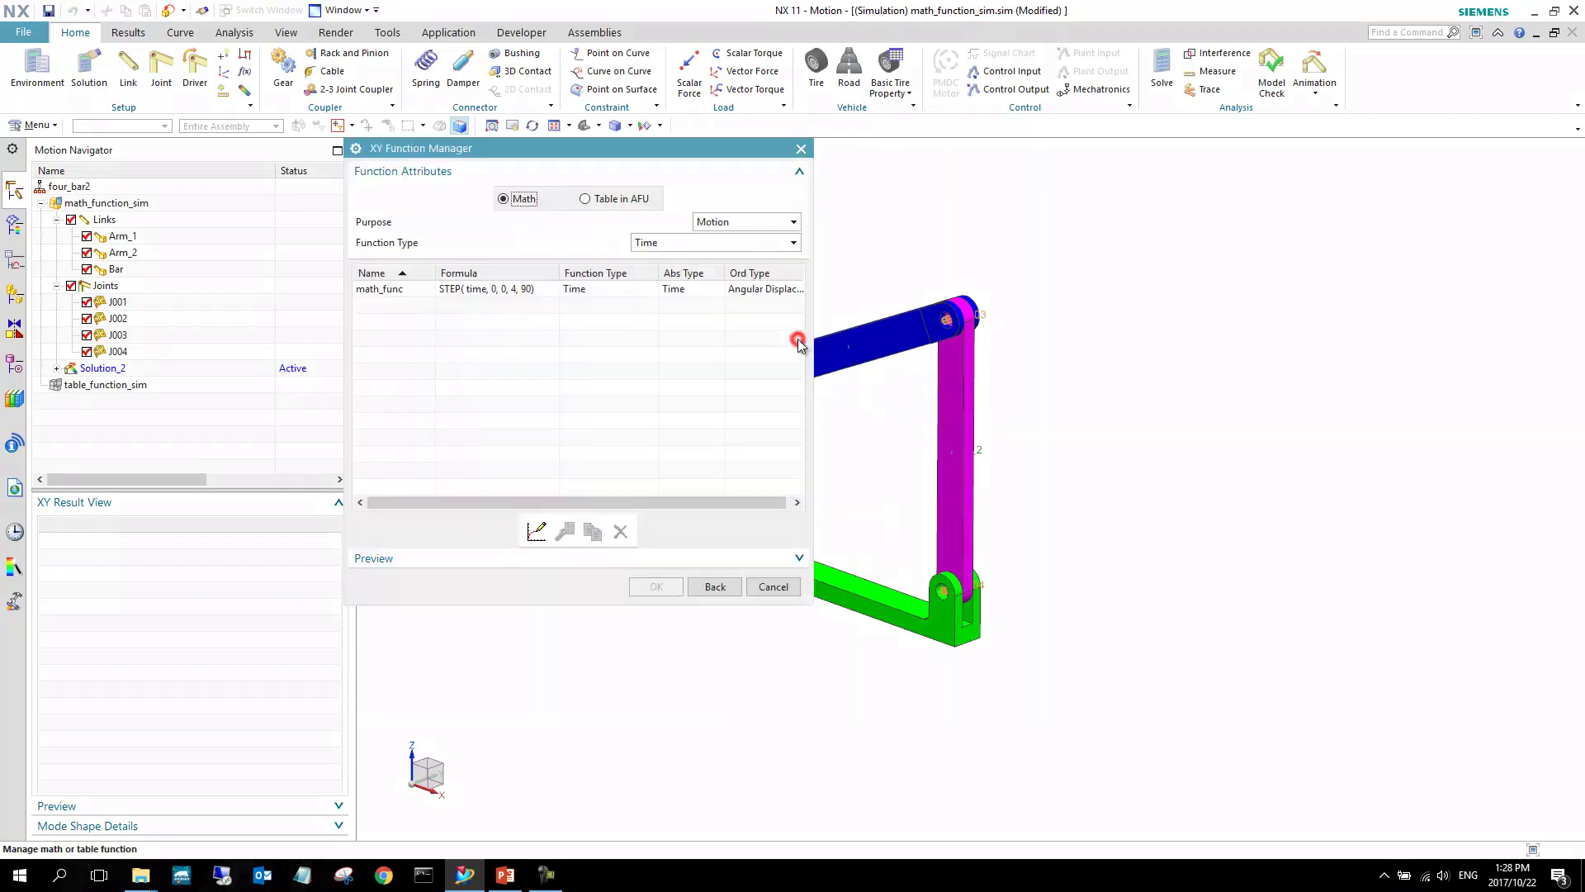
left_click(507, 291)
left_click(655, 586)
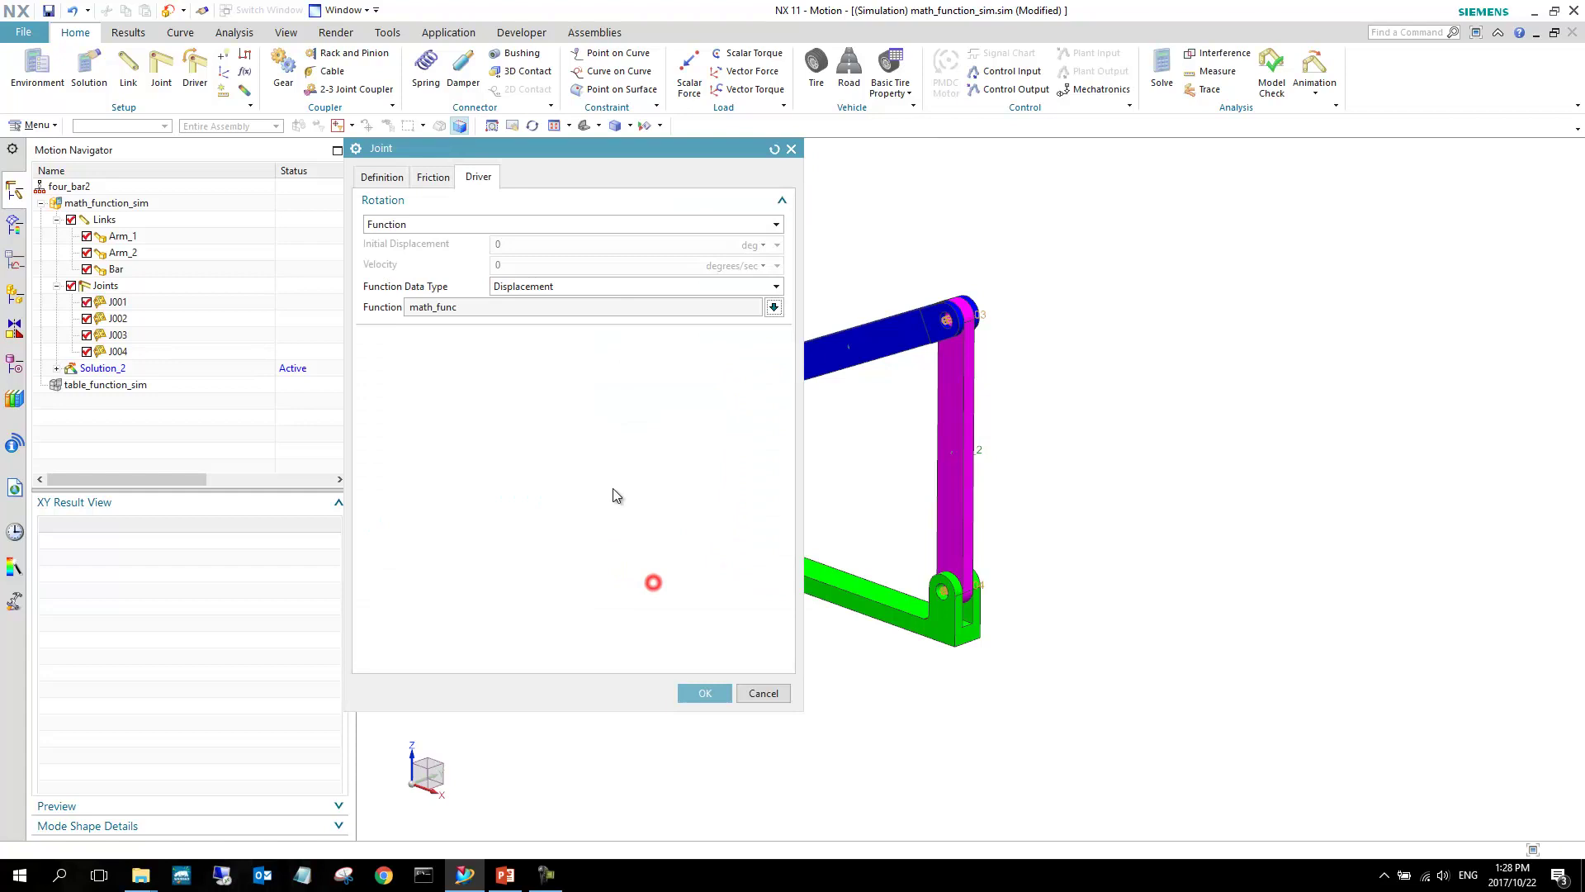
left_click(716, 693)
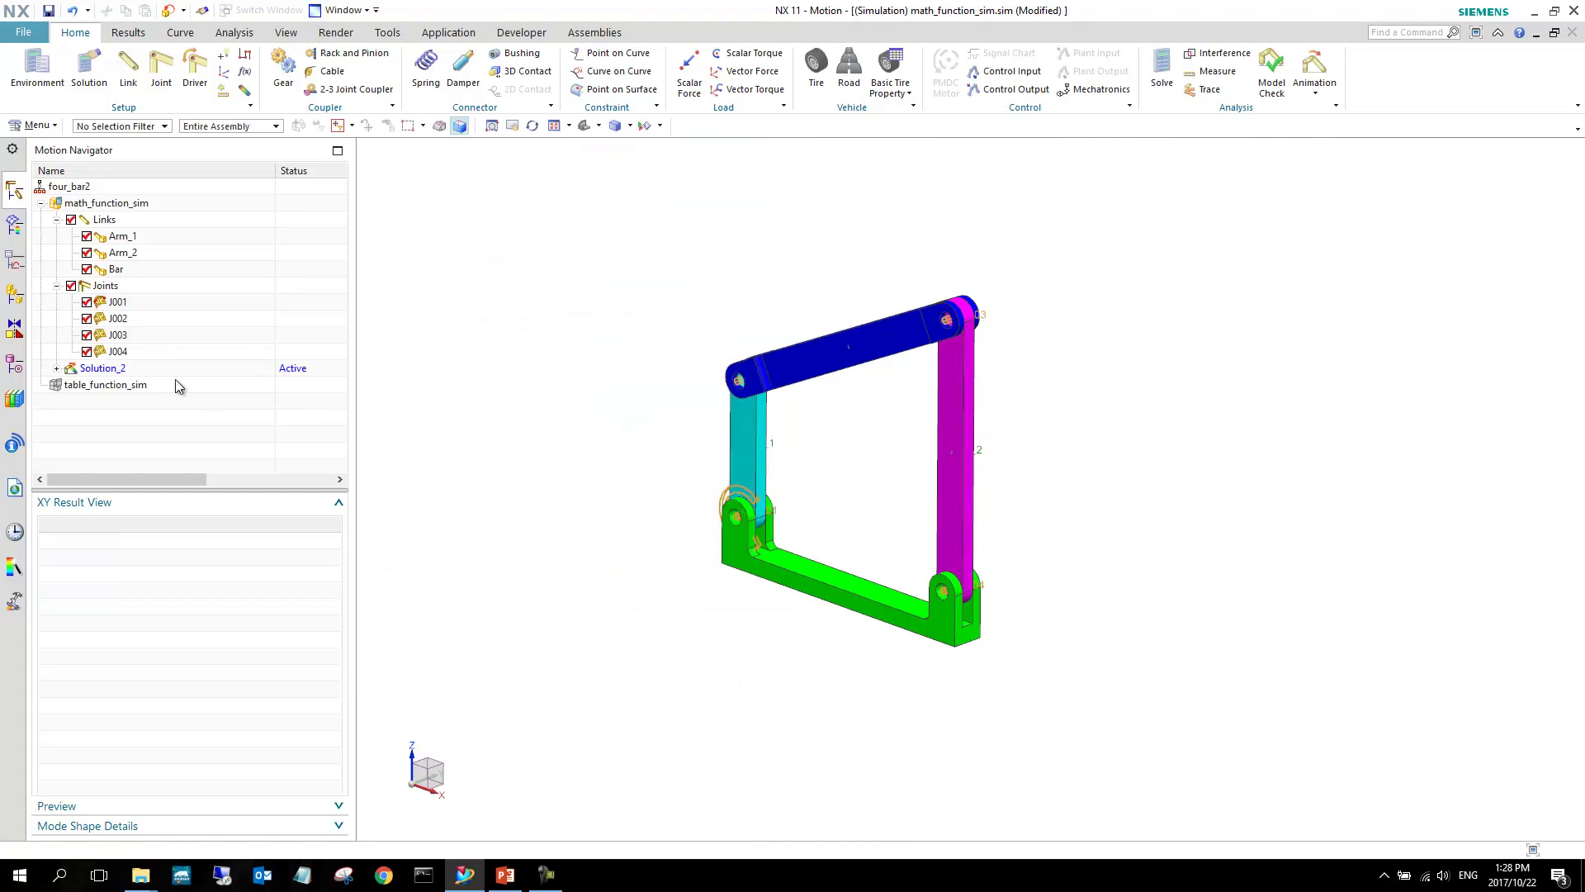
Re-solve Solution_2 and close the solver Information window.
right_click(99, 368)
left_click(247, 475)
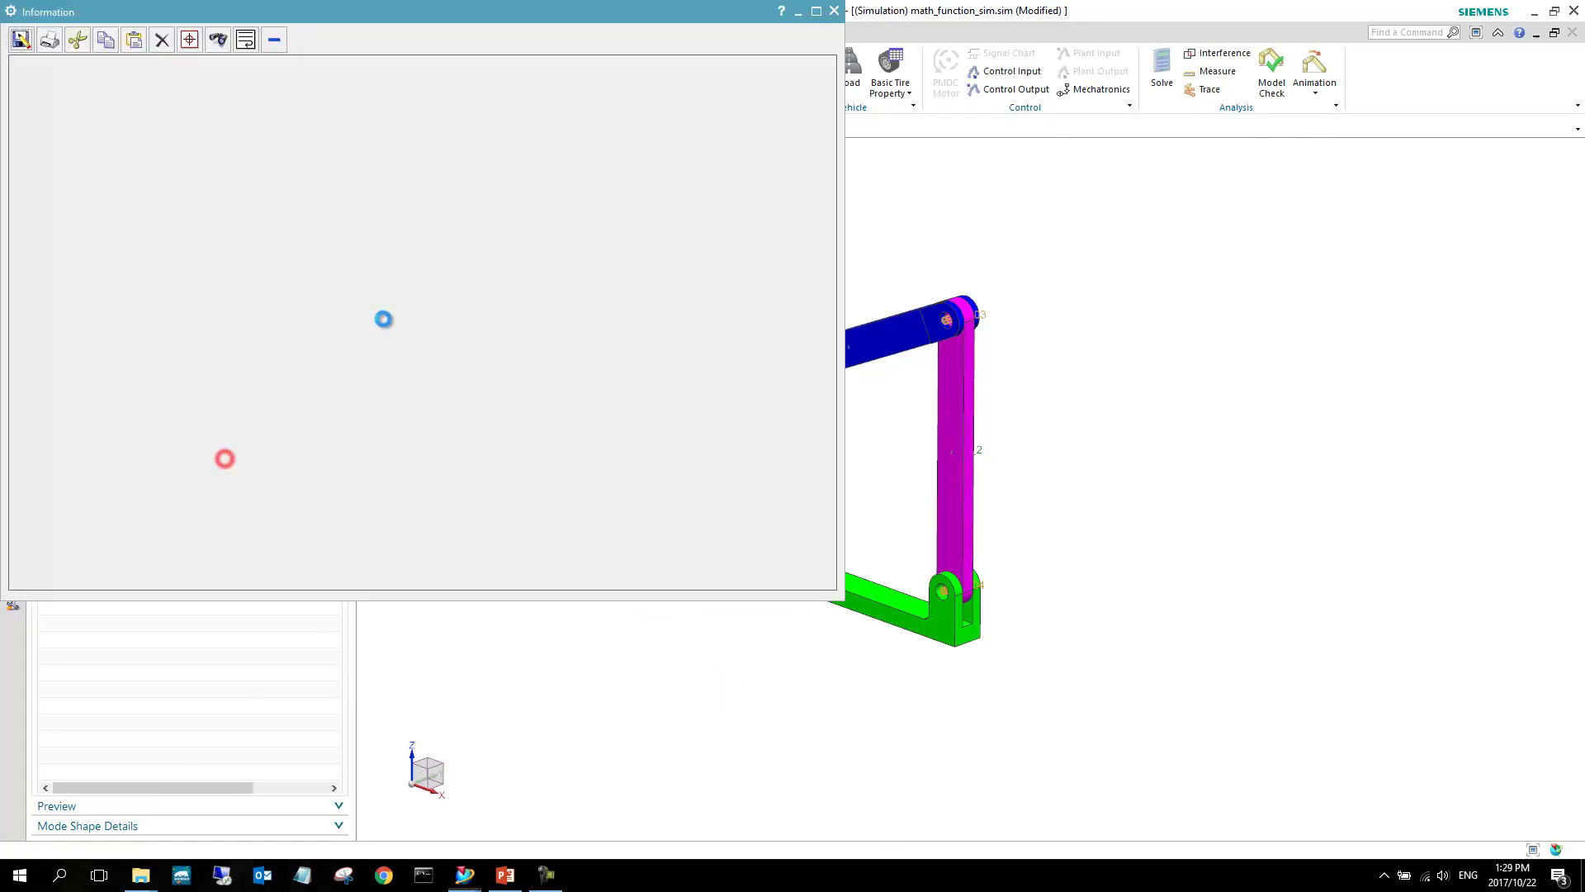
left_click(834, 11)
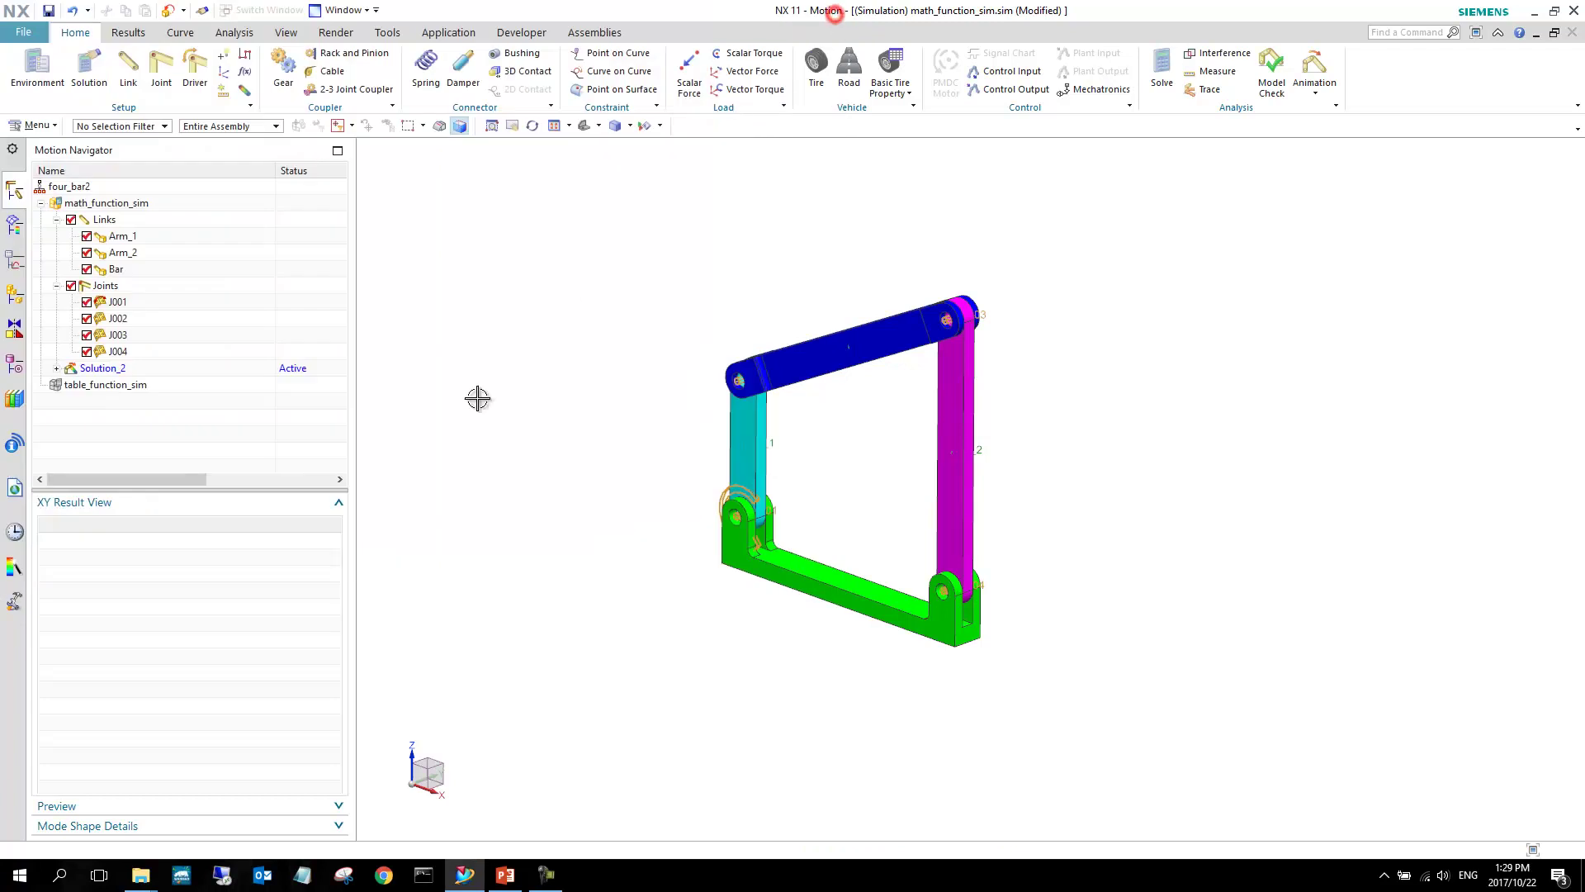
Replay the motion and list J001's results, including its Joint Driver rotation Angle.
left_click(128, 33)
left_click(232, 68)
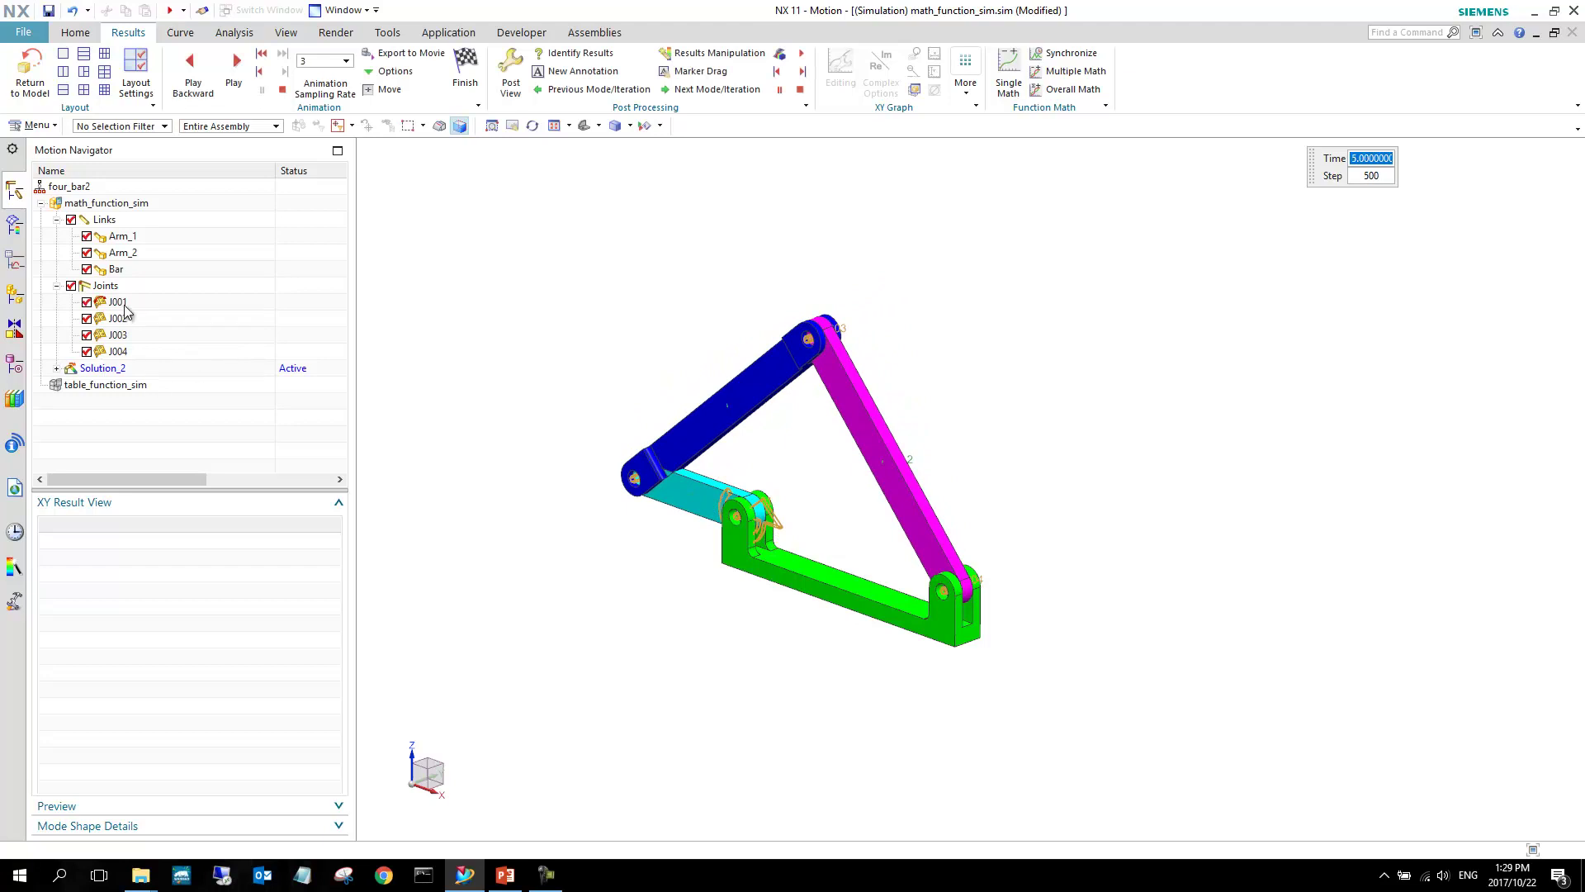
left_click(121, 302)
scroll(334, 586, "down", 2)
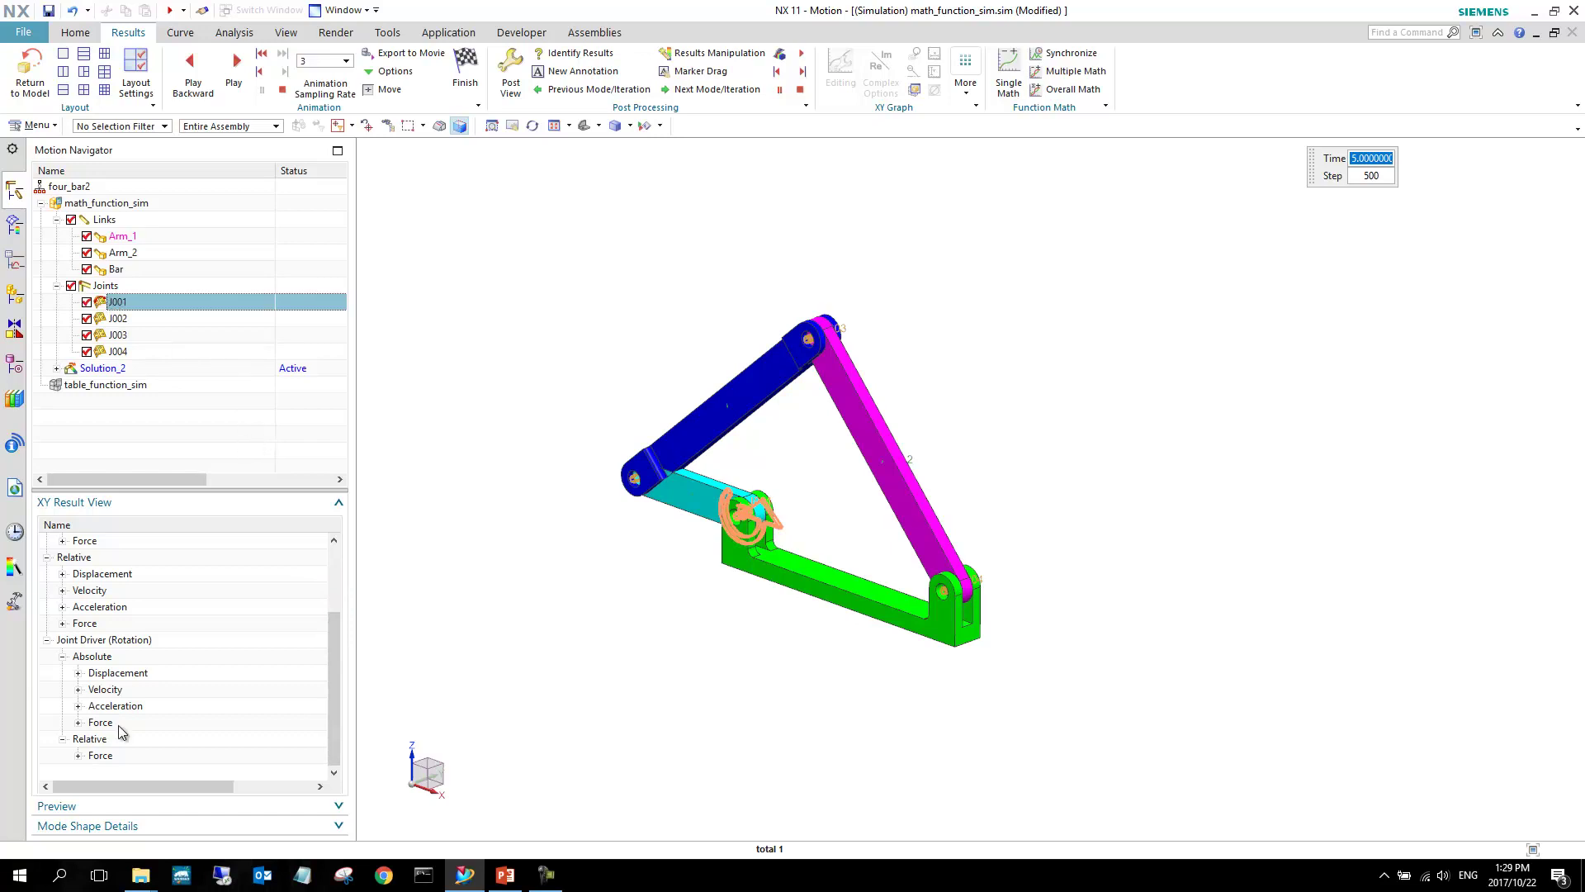
scroll(120, 658, "up", 2)
scroll(223, 690, "down", 2)
Plot J001's absolute driver angle over time, an S-curve rising to about 90°, then close the graph.
left_click(80, 673)
right_click(136, 692)
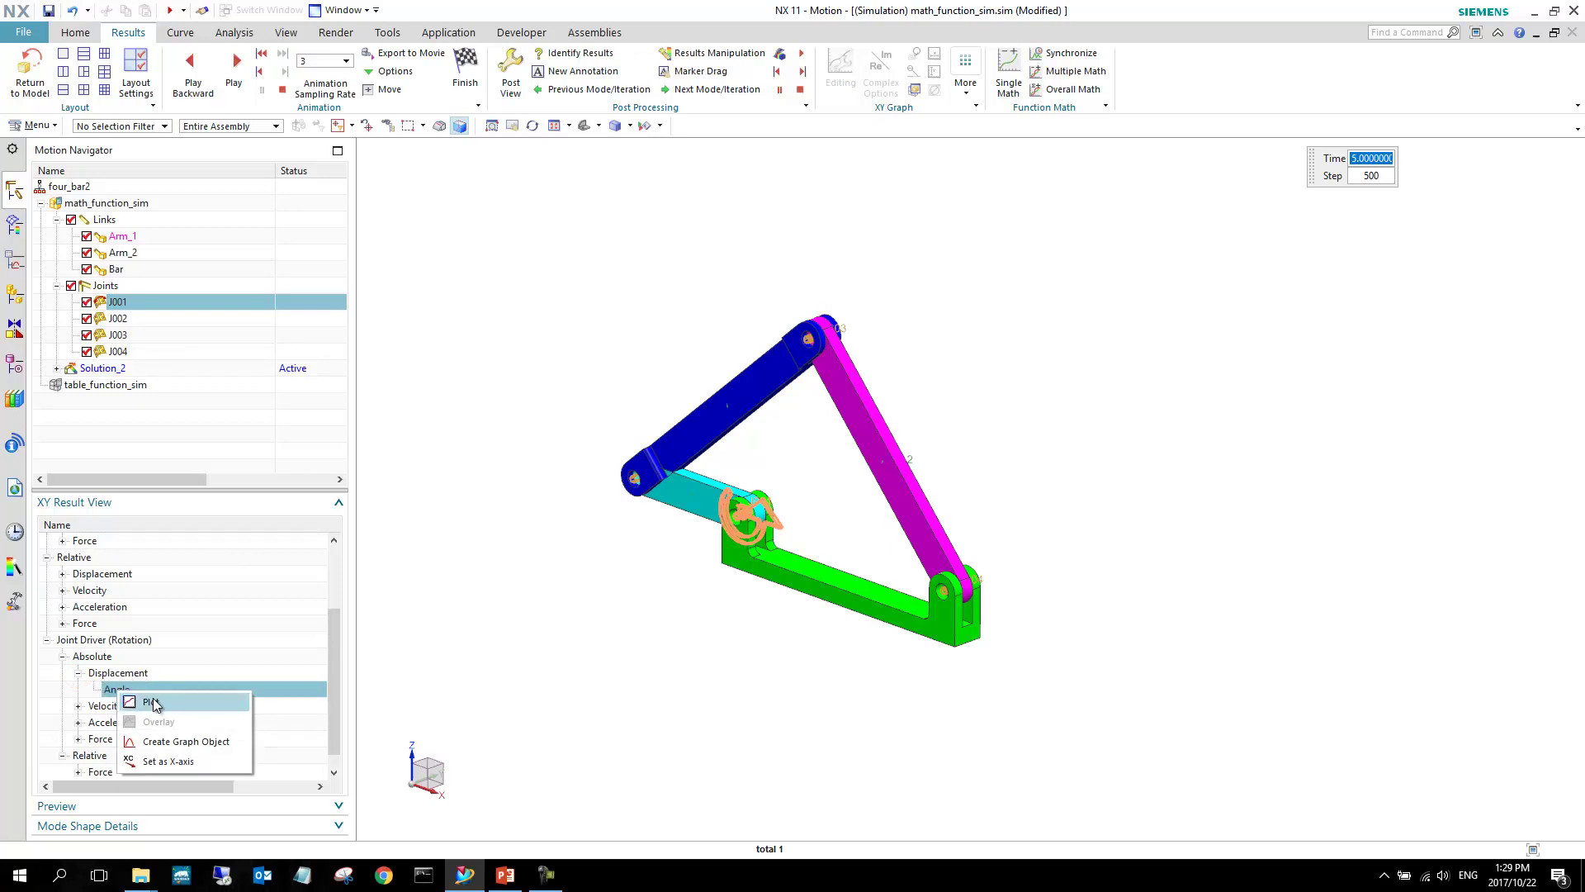
left_click(165, 703)
left_click(394, 178)
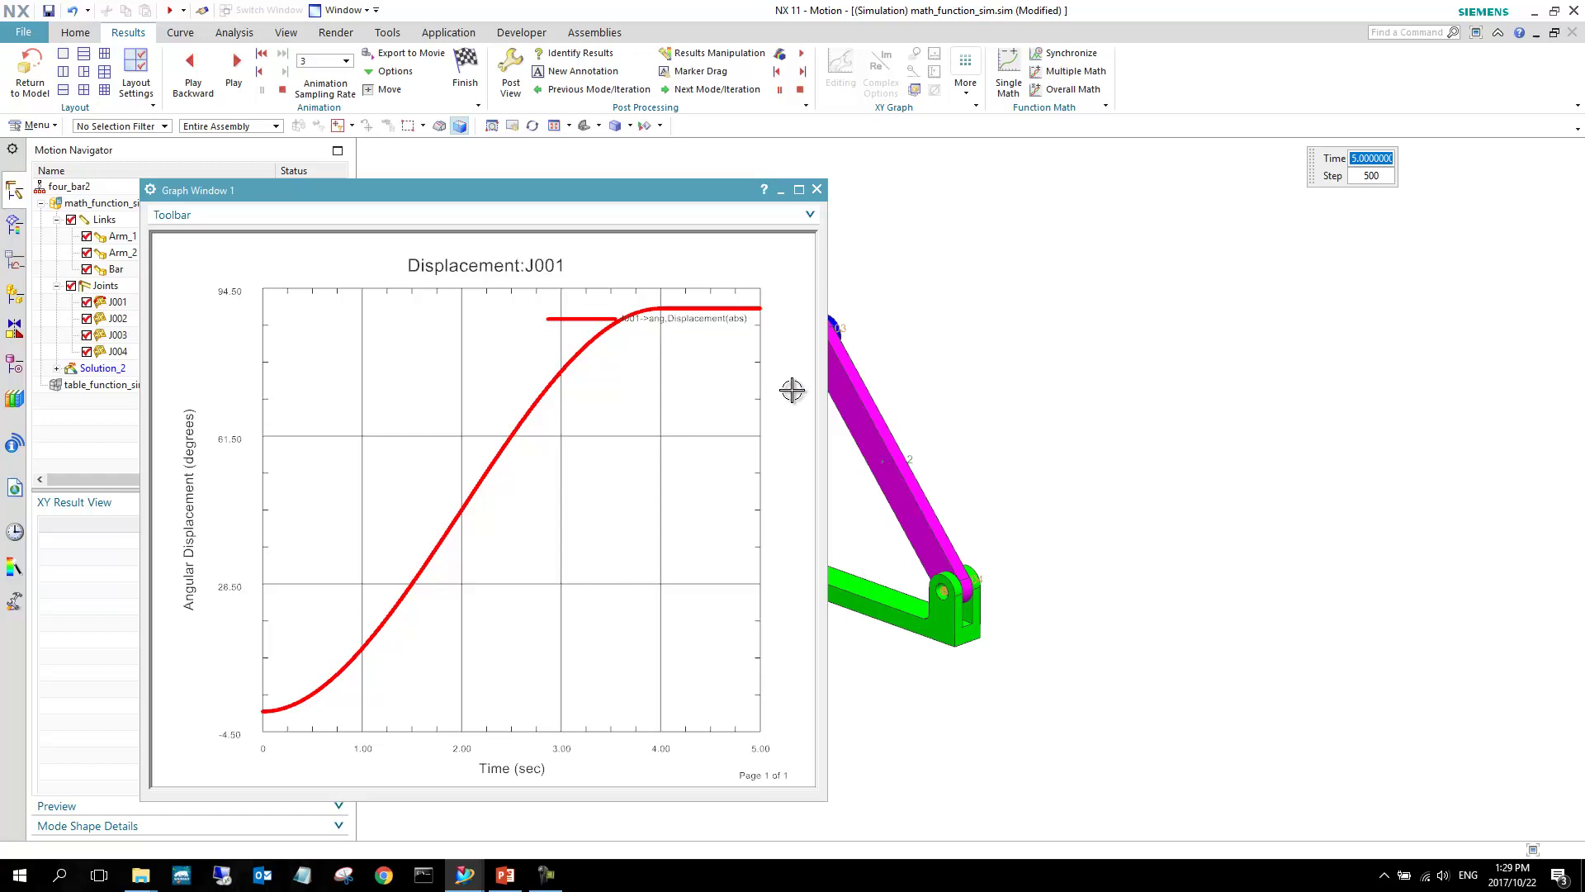
left_click(817, 191)
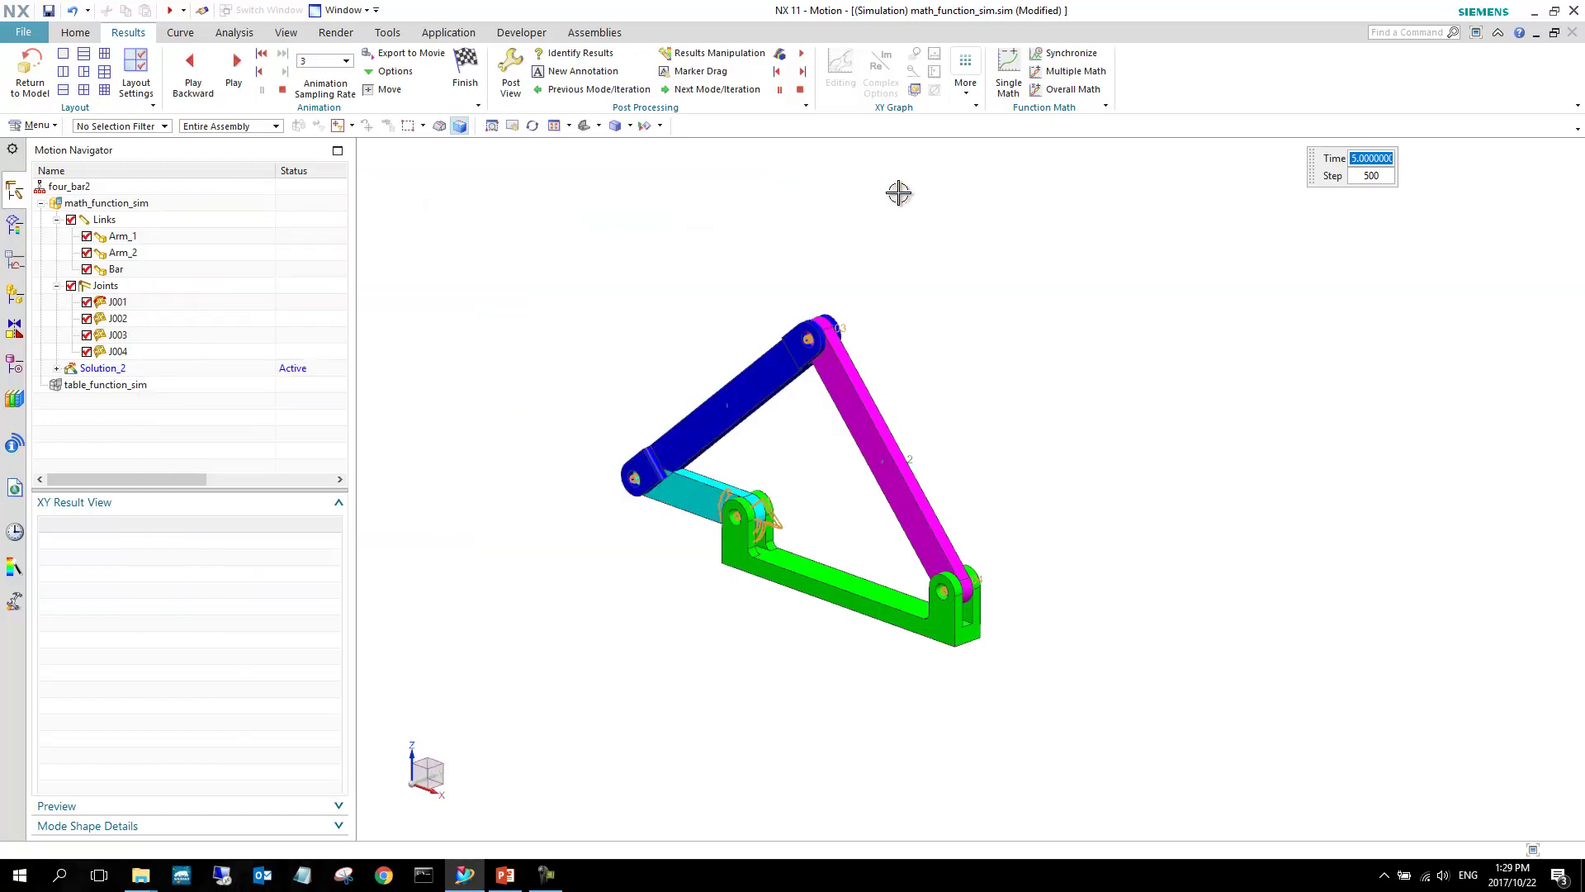